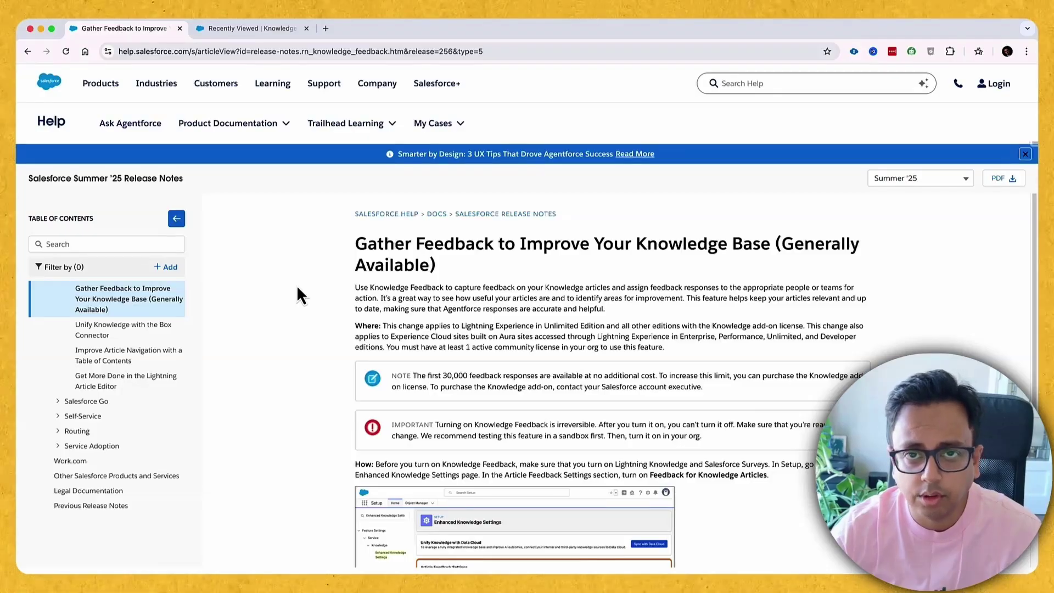
- Open the Setup home page of the org from its Knowledge list view
click(278, 31)
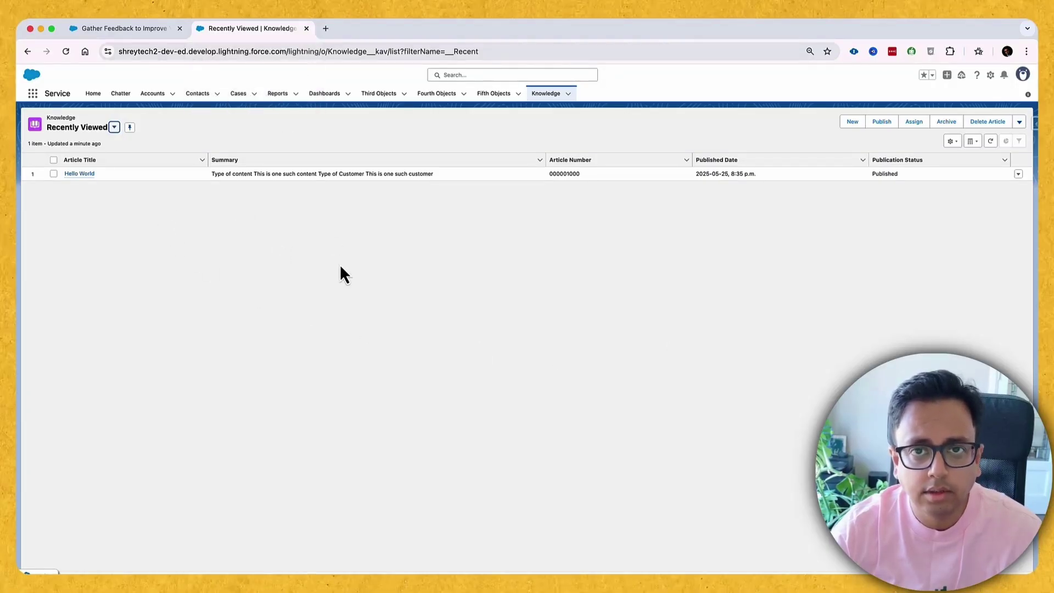
click(990, 75)
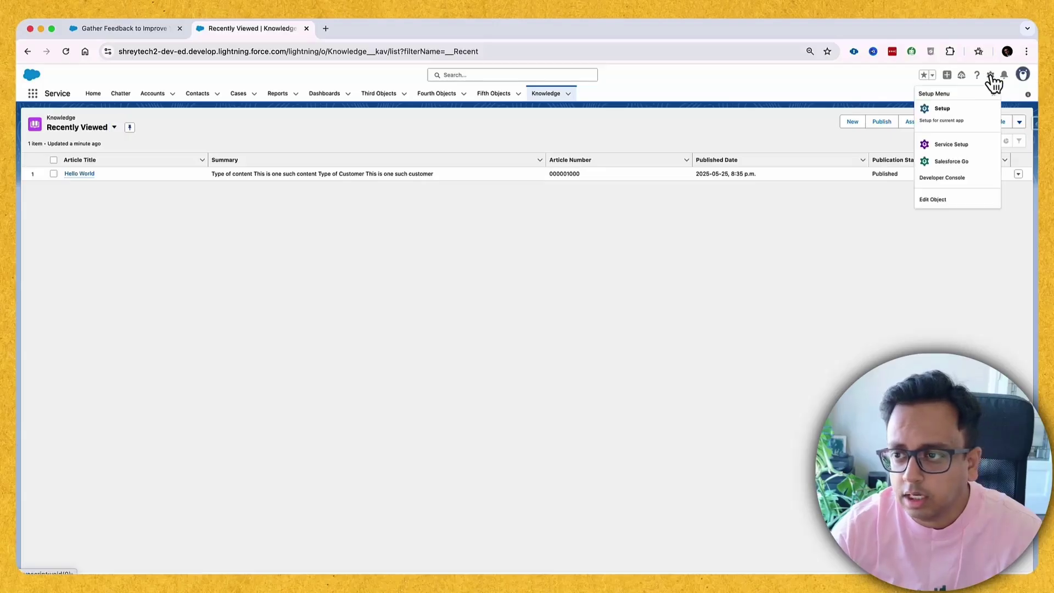
click(976, 114)
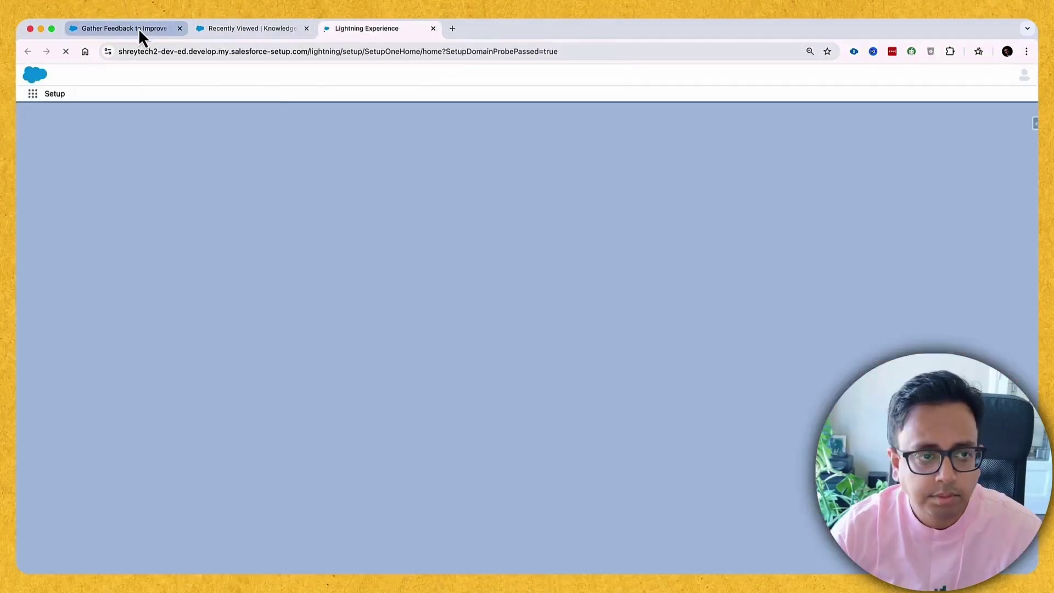
click(138, 28)
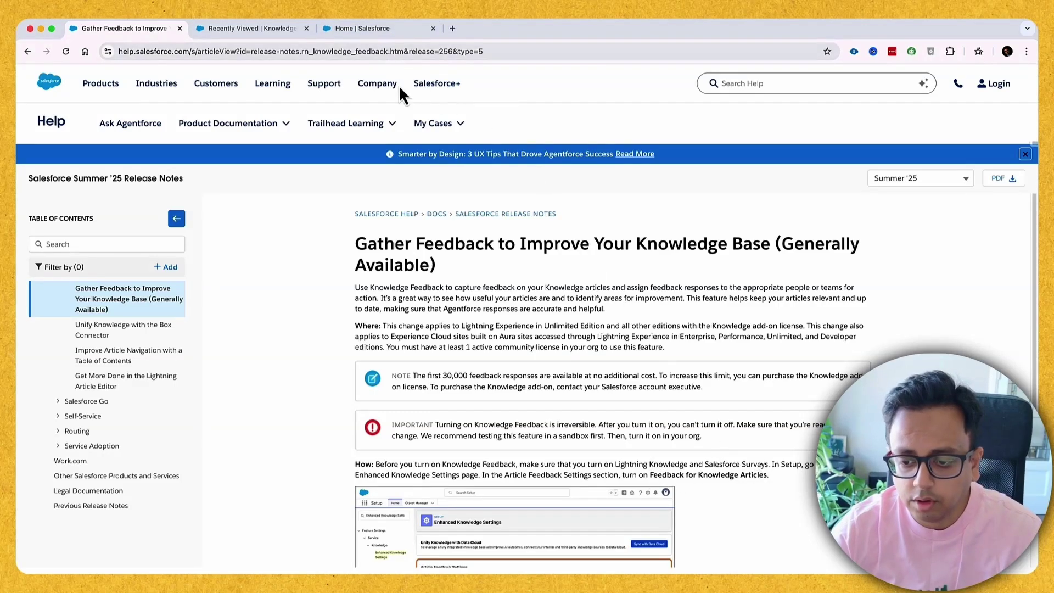
click(371, 32)
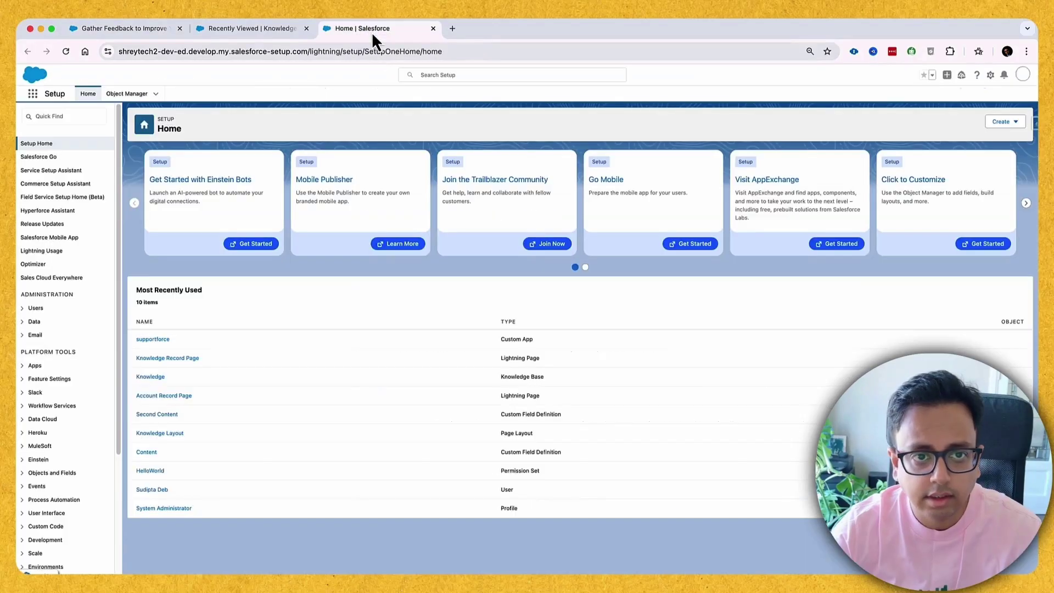
- Find Enhanced Knowledge Settings by searching Setup for "Knowledge", and check the Feedback for Knowledge Articles setting
click(83, 116)
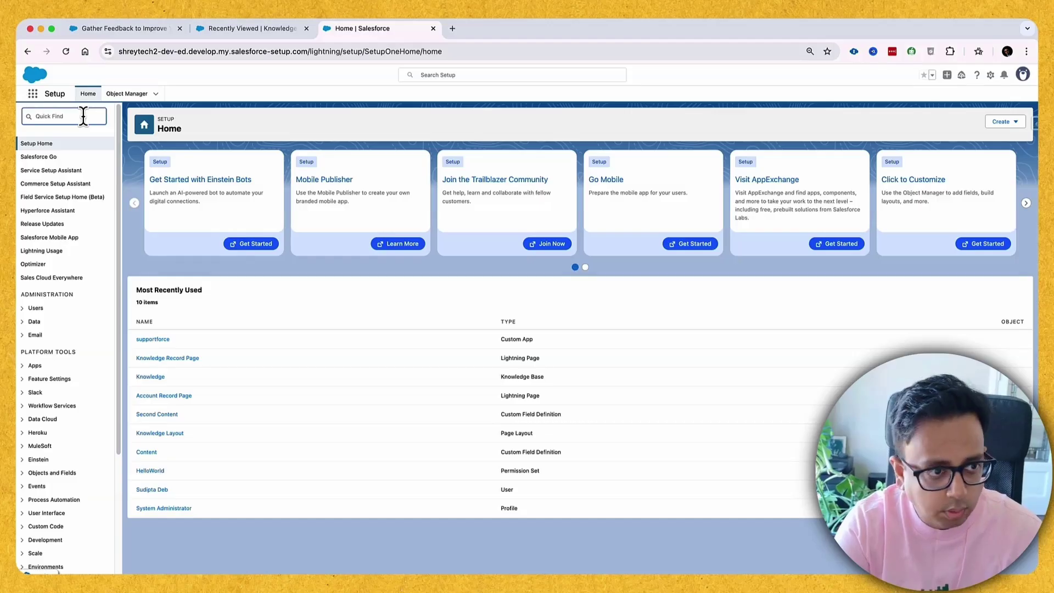
text(Kn)
text(owledg)
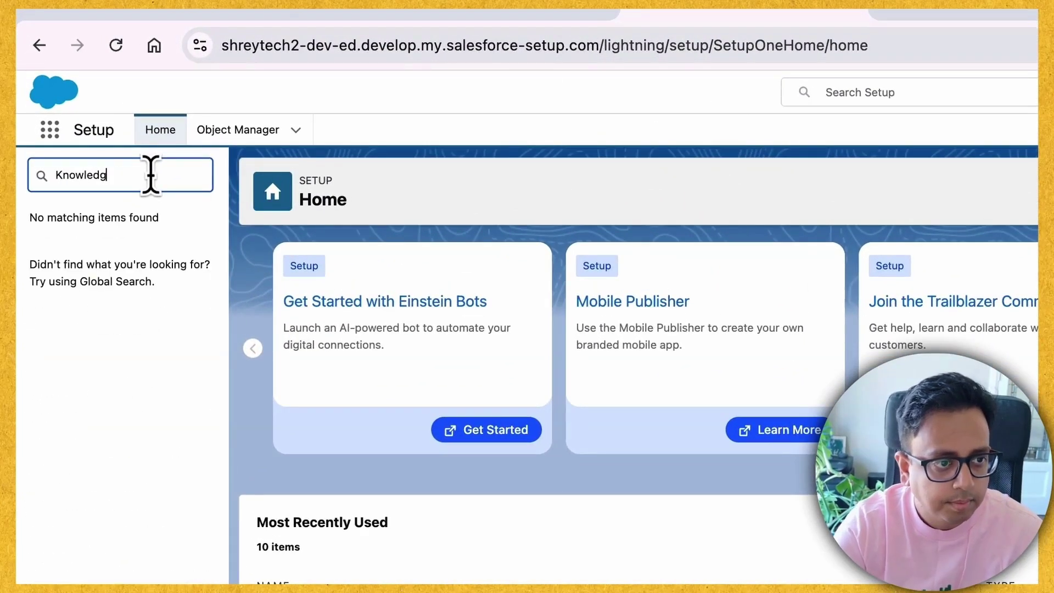
text(fee)
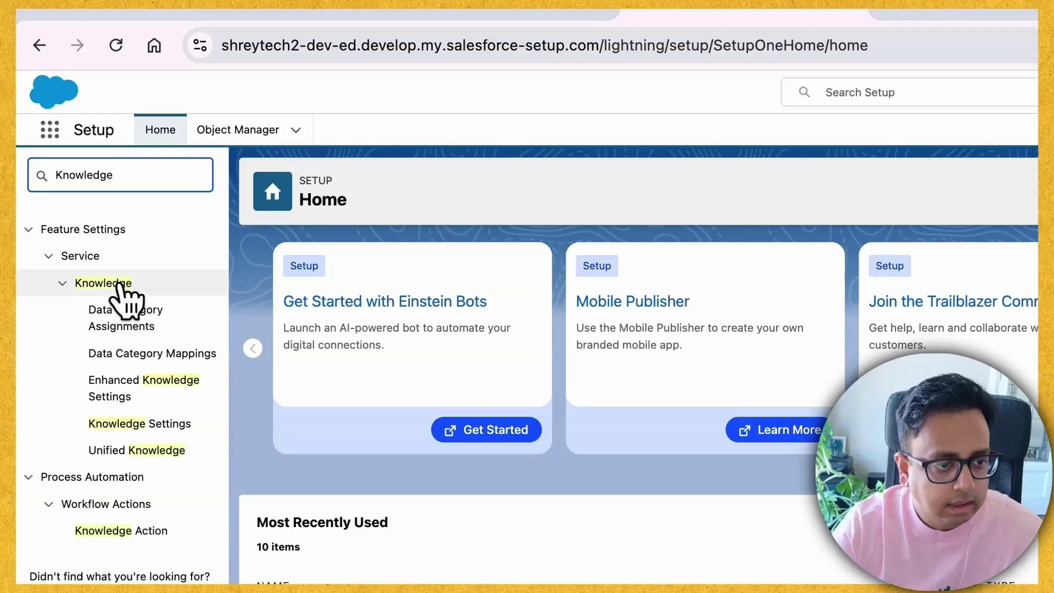
click(154, 383)
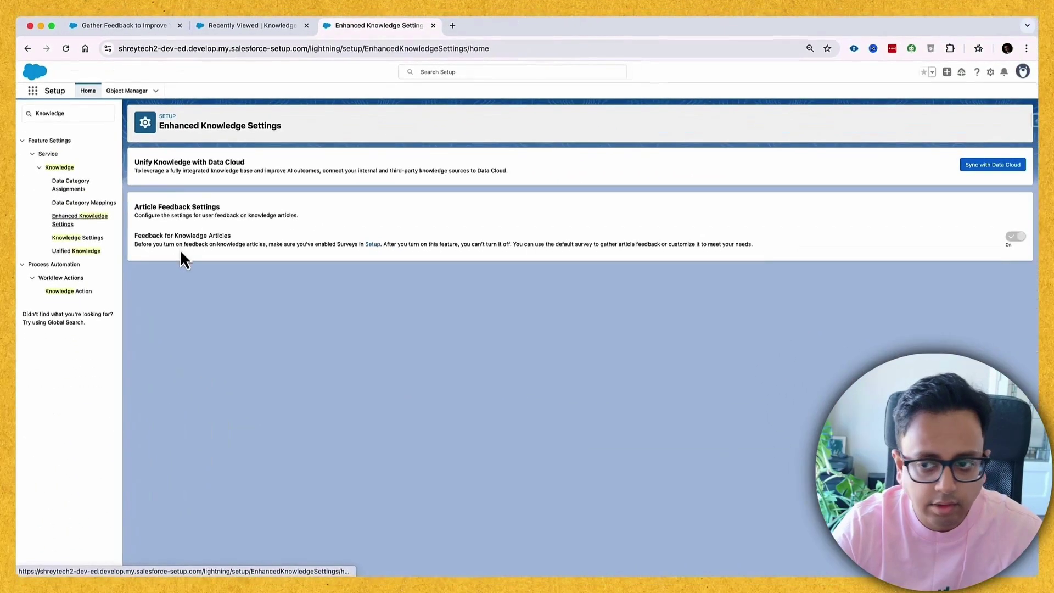
drag(134, 235, 233, 236)
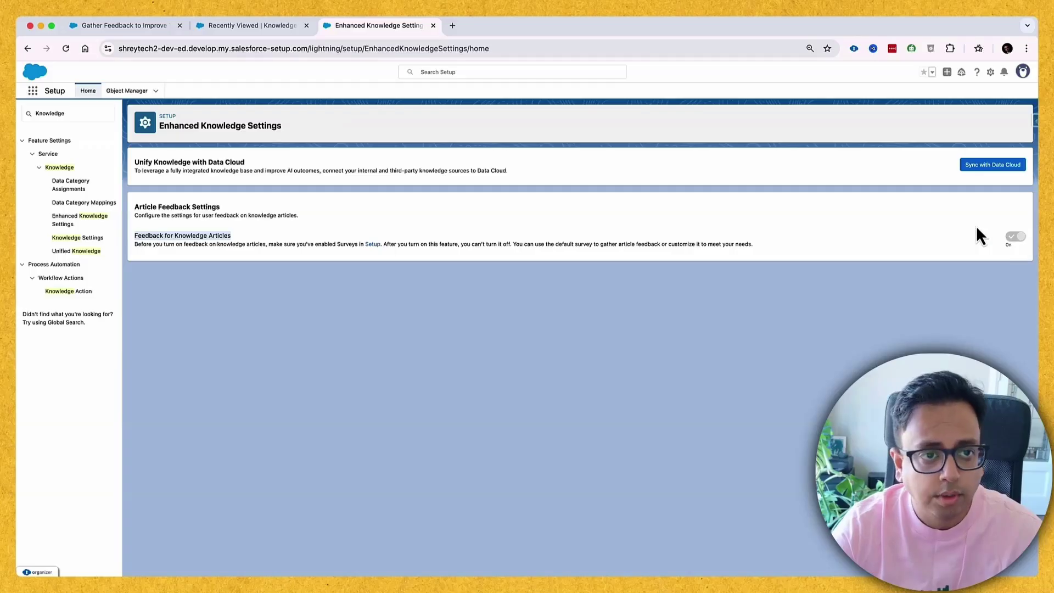
- Find the Knowledge Article Feedback object in Object Manager by searching "knowl", and view its fields and relationships
click(118, 93)
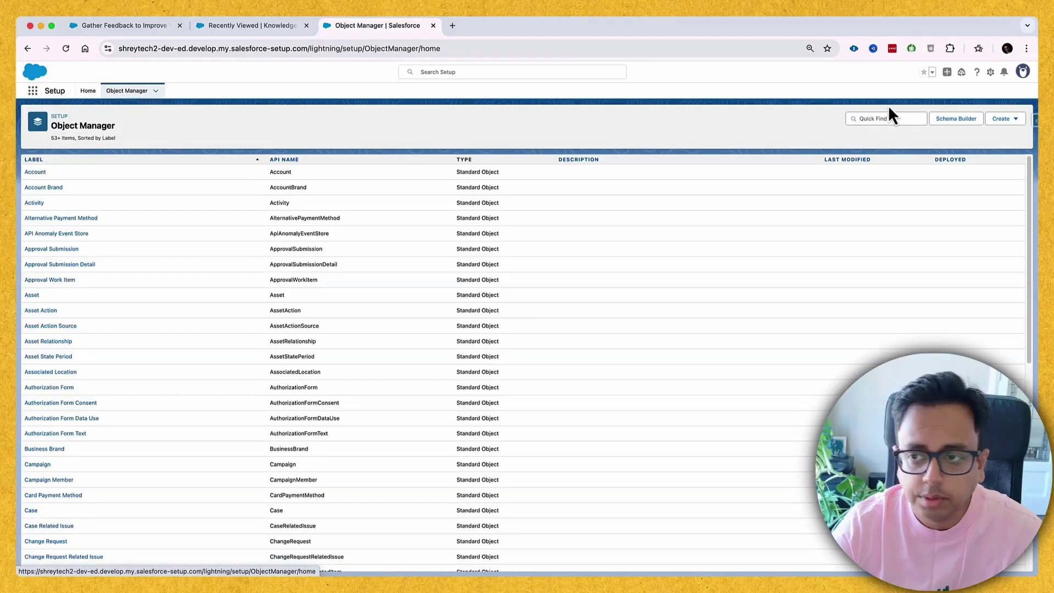
click(869, 119)
text(know)
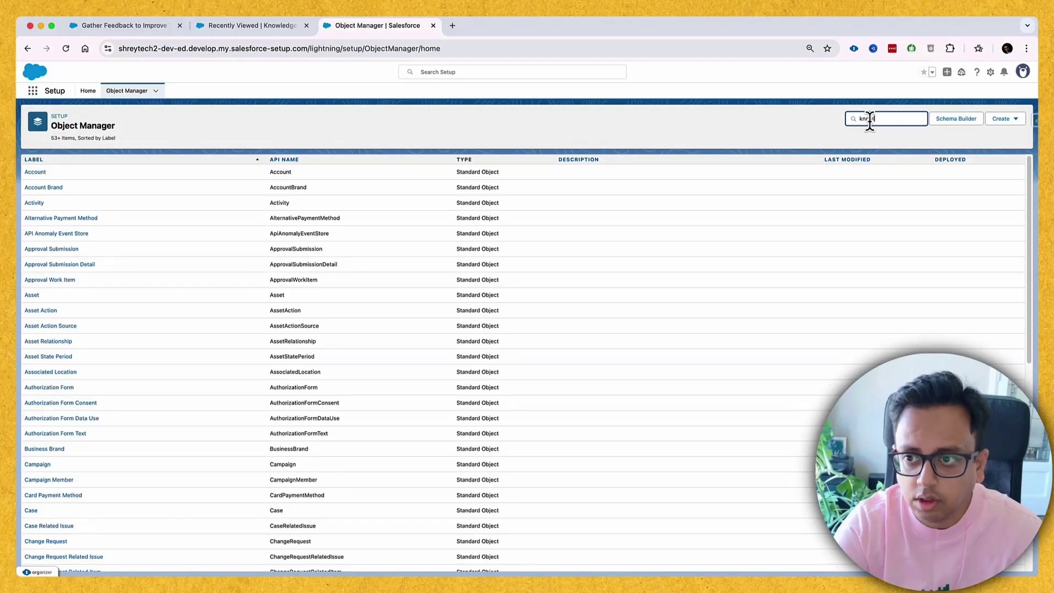
text(o)
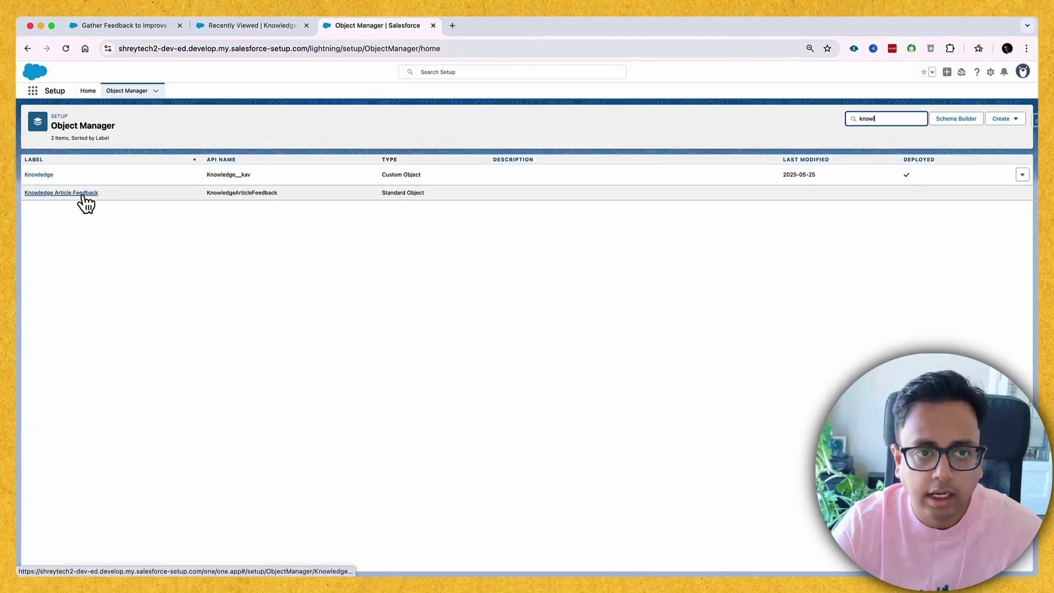
click(82, 194)
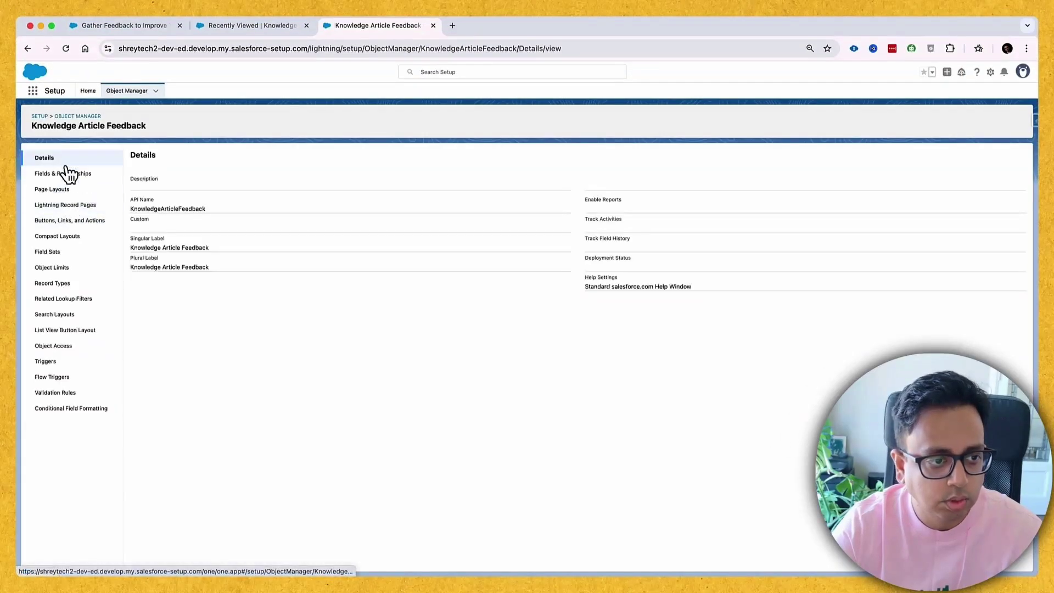
click(69, 173)
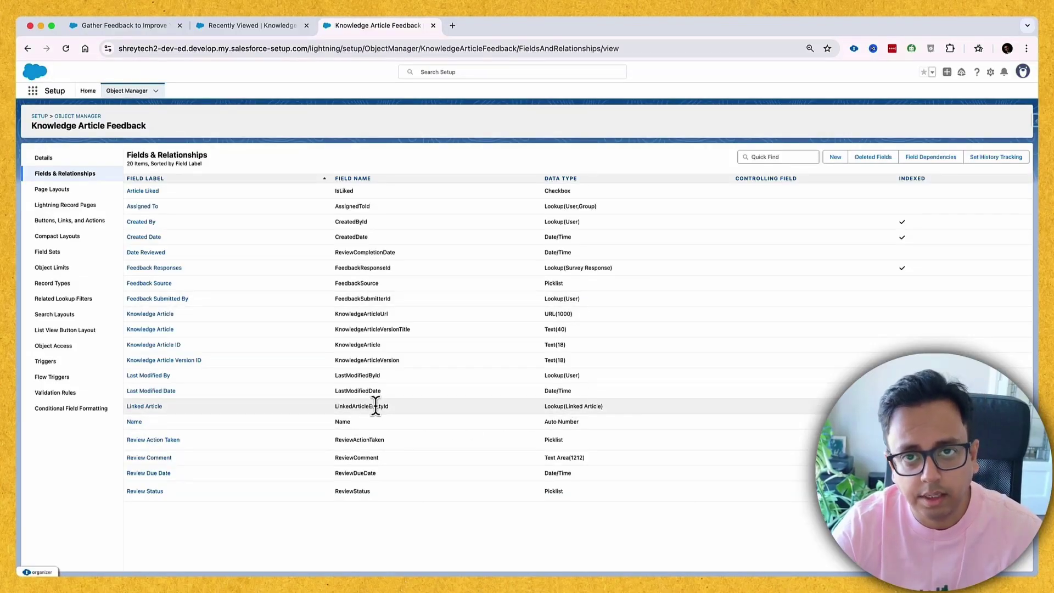
- Create a new Knowledge article titled "Hello Canada" with the URL name Hello-Canada and save it
click(259, 24)
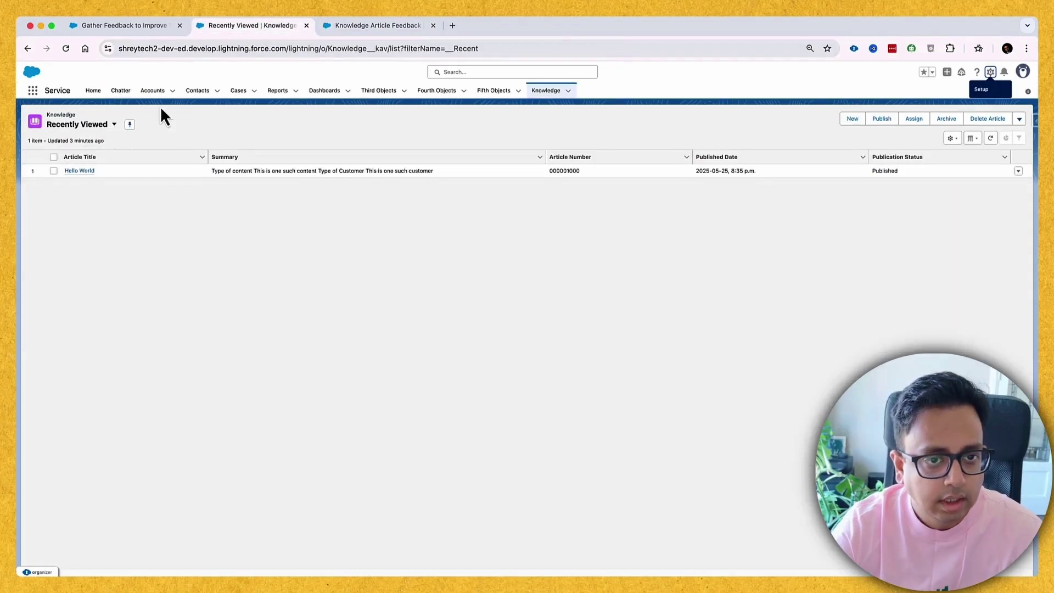
click(855, 121)
click(395, 319)
text(Hello Canada)
key(Tab)
click(566, 382)
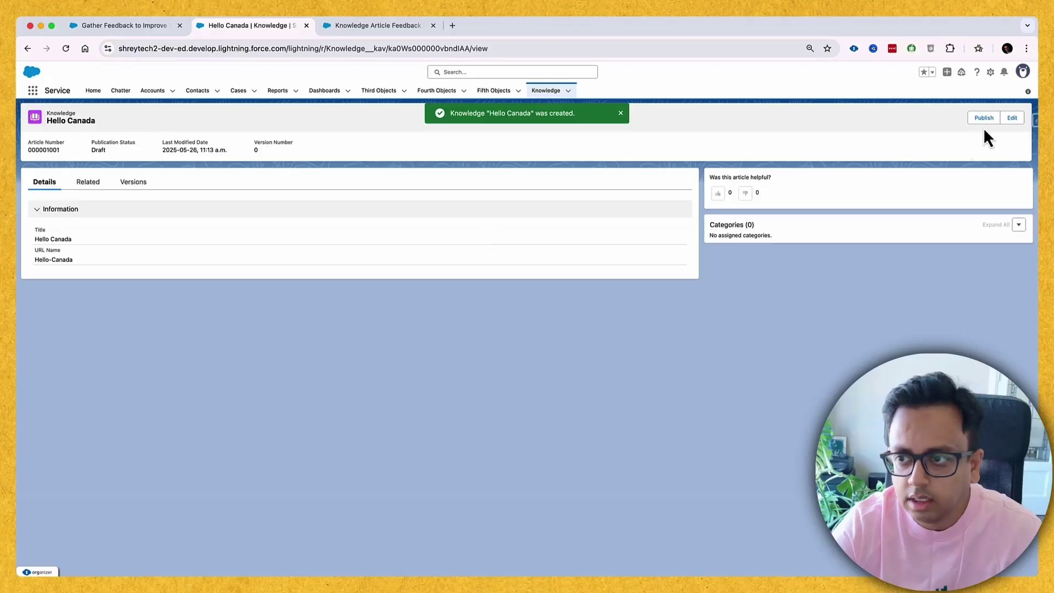
- Publish the Hello Canada article immediately
click(984, 119)
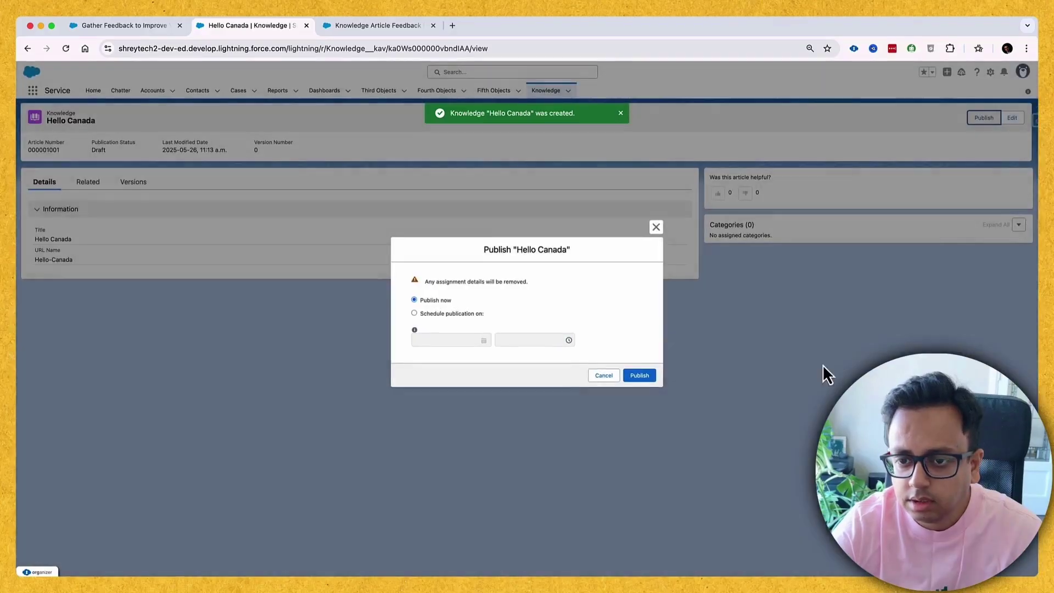
key(Return)
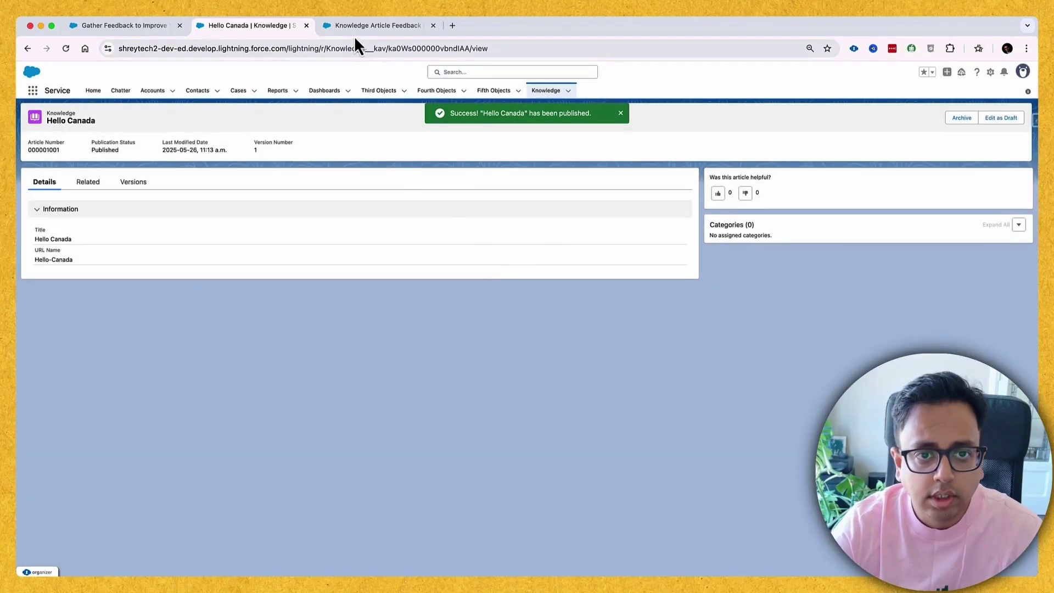
click(365, 26)
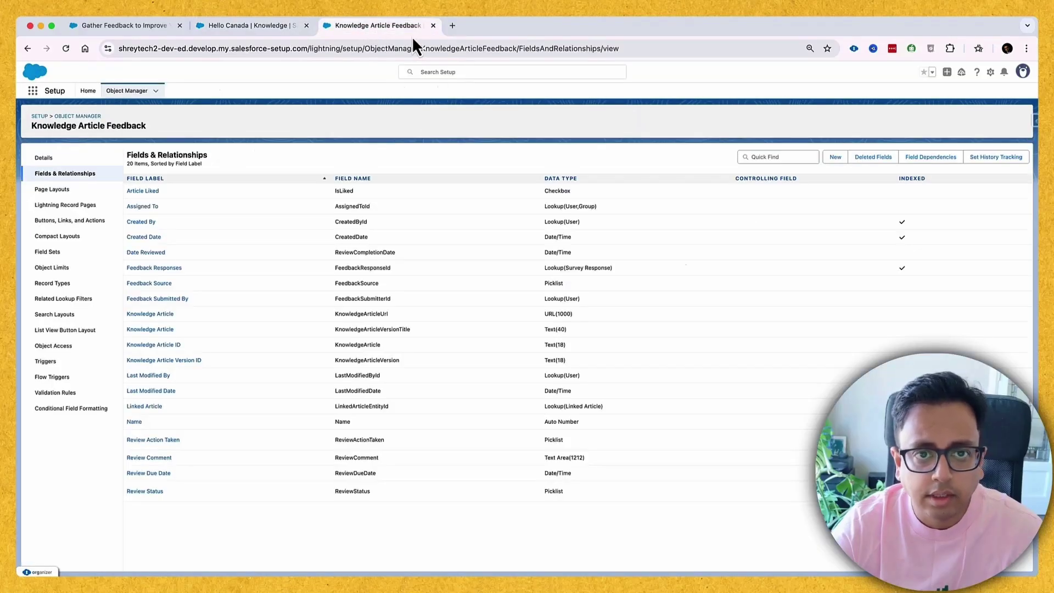
click(272, 26)
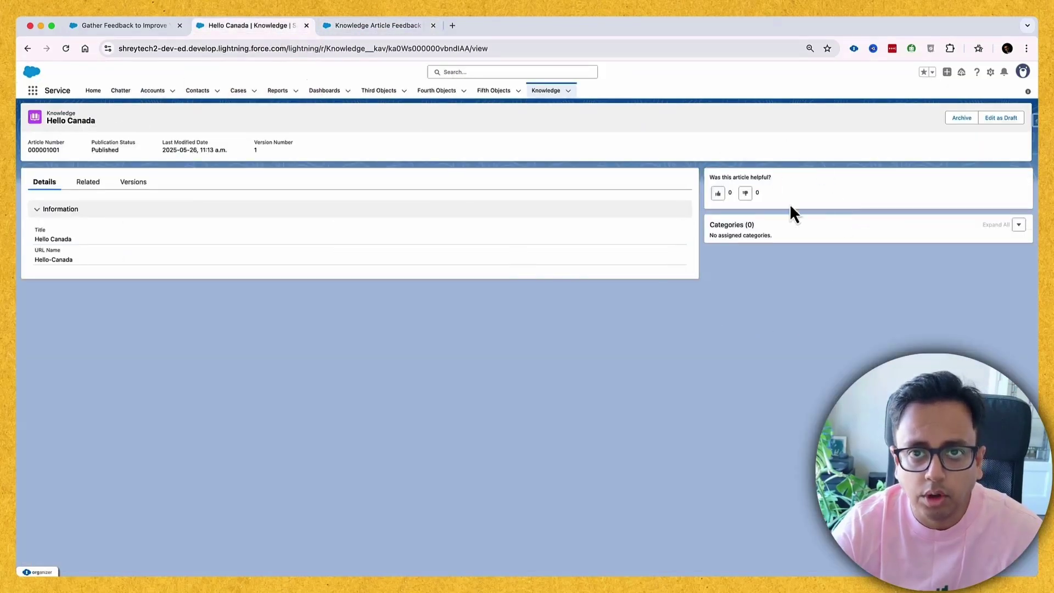
- Edit the article's record page, adding the Article Feedback Submission and Article Feedback Responses components at the top of the sidebar
click(989, 72)
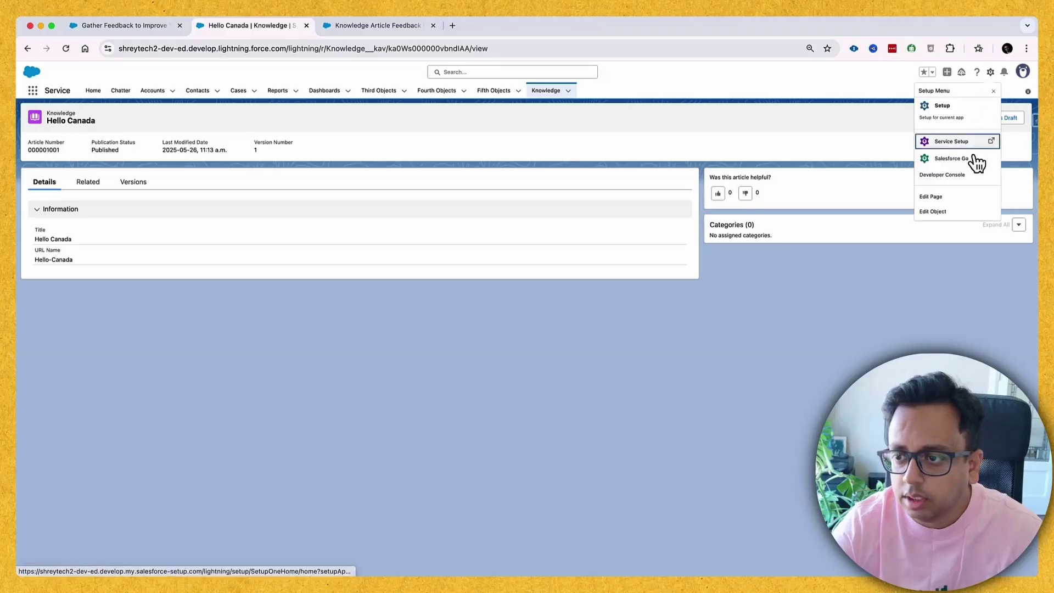
click(961, 198)
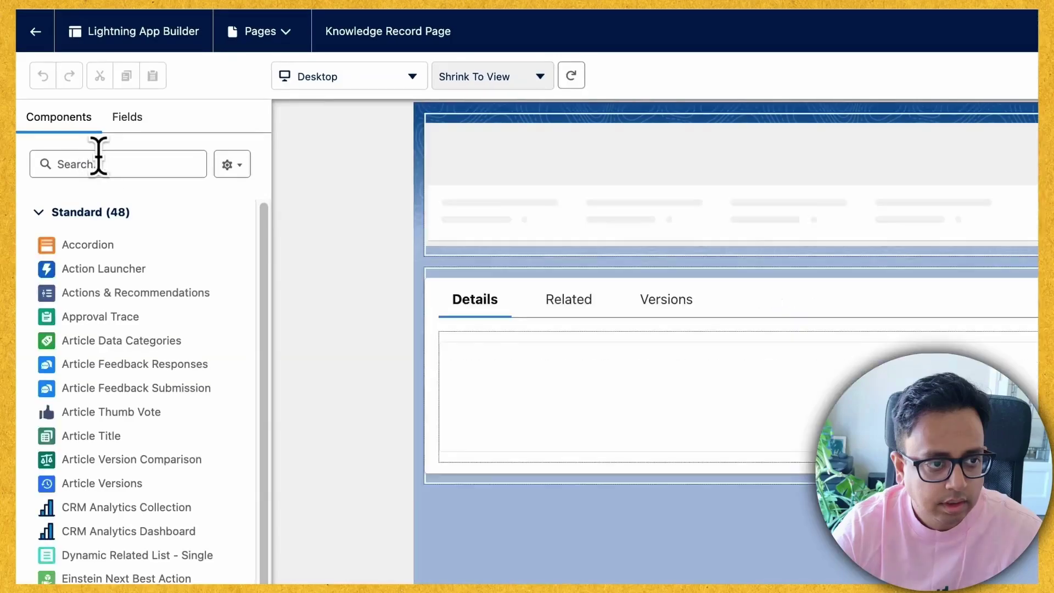
click(99, 158)
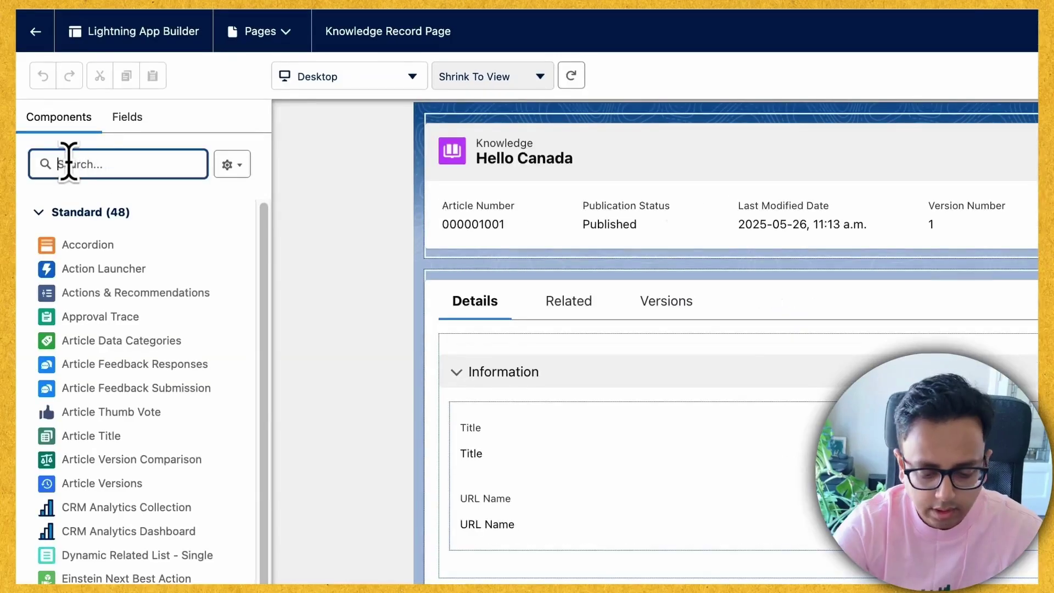
text(feed)
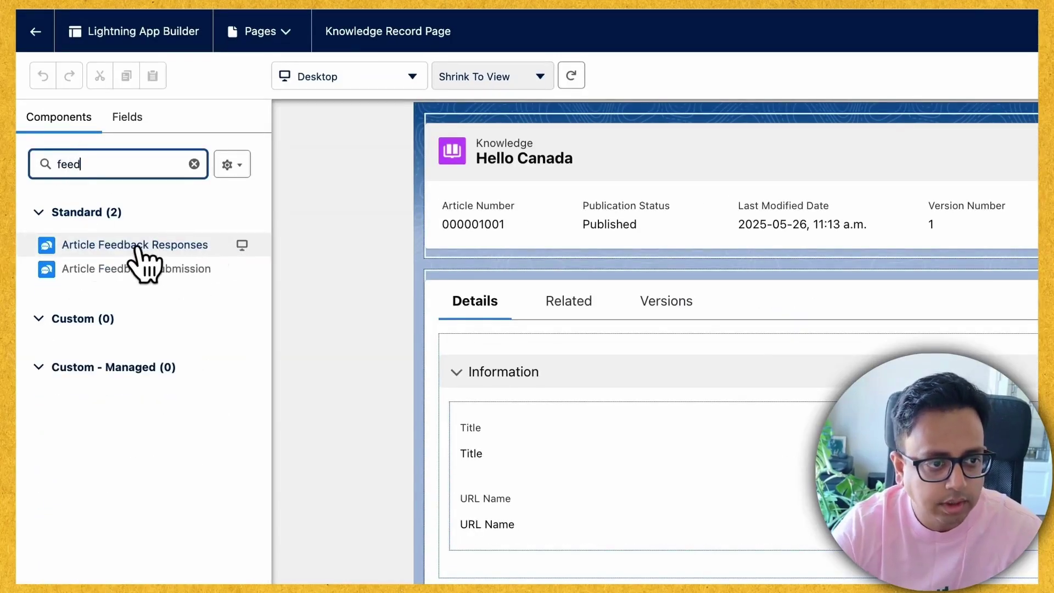
mouse_move(52, 275)
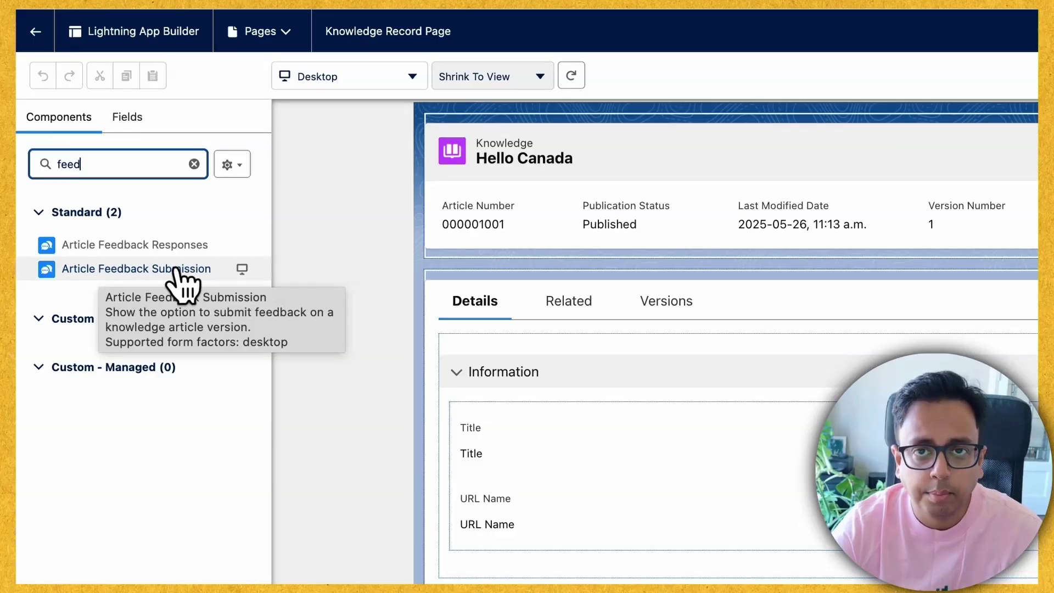
mouse_move(178, 251)
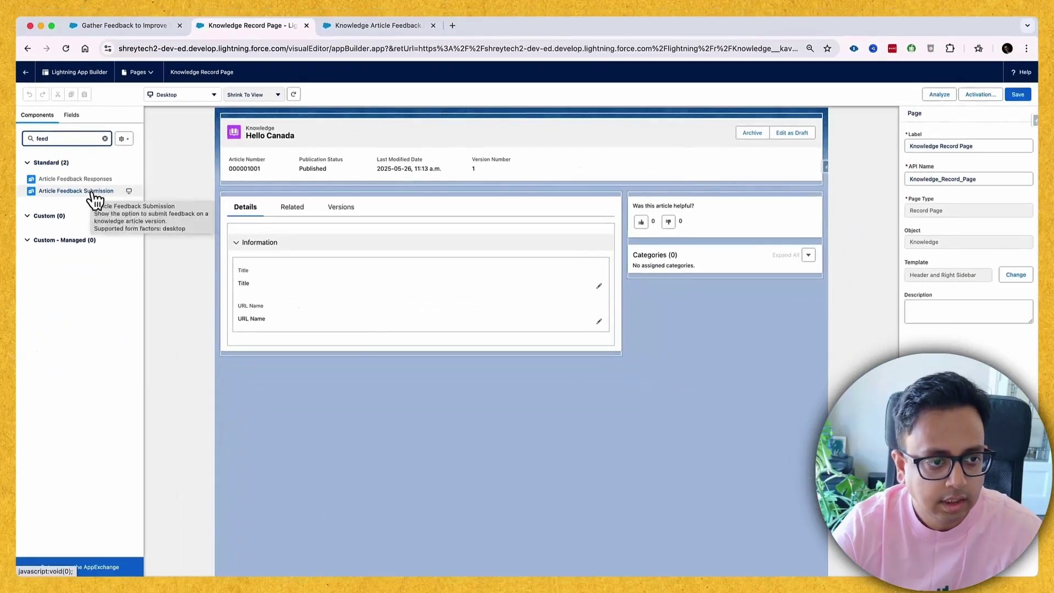
drag(55, 269, 655, 205)
drag(101, 181, 725, 237)
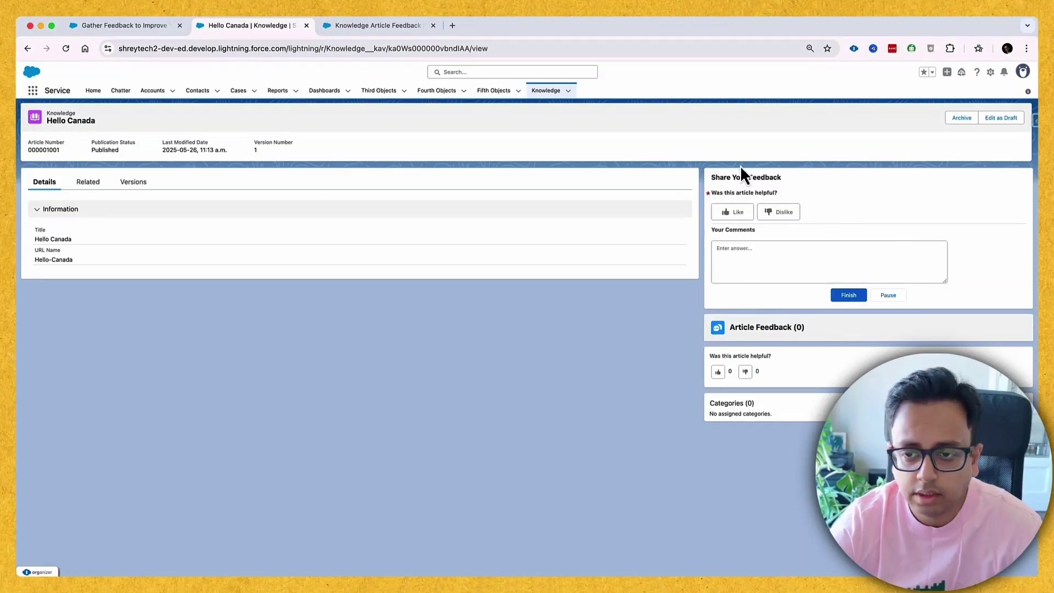
- Submit feedback liking the article, with the detail "Article was easy to understand" and comment "Thank you !!", and reload the page
click(738, 214)
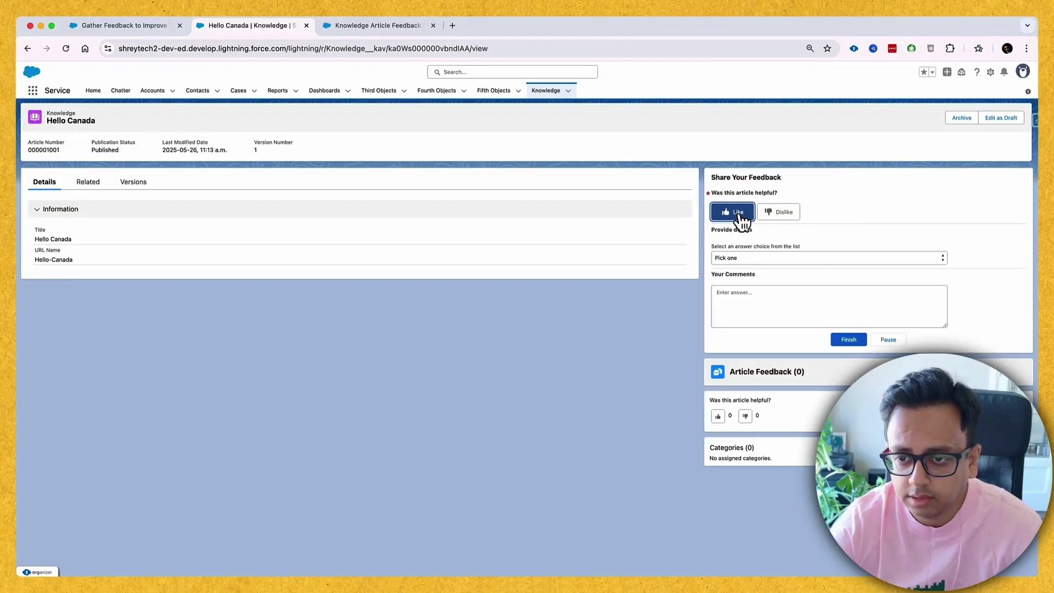
click(759, 259)
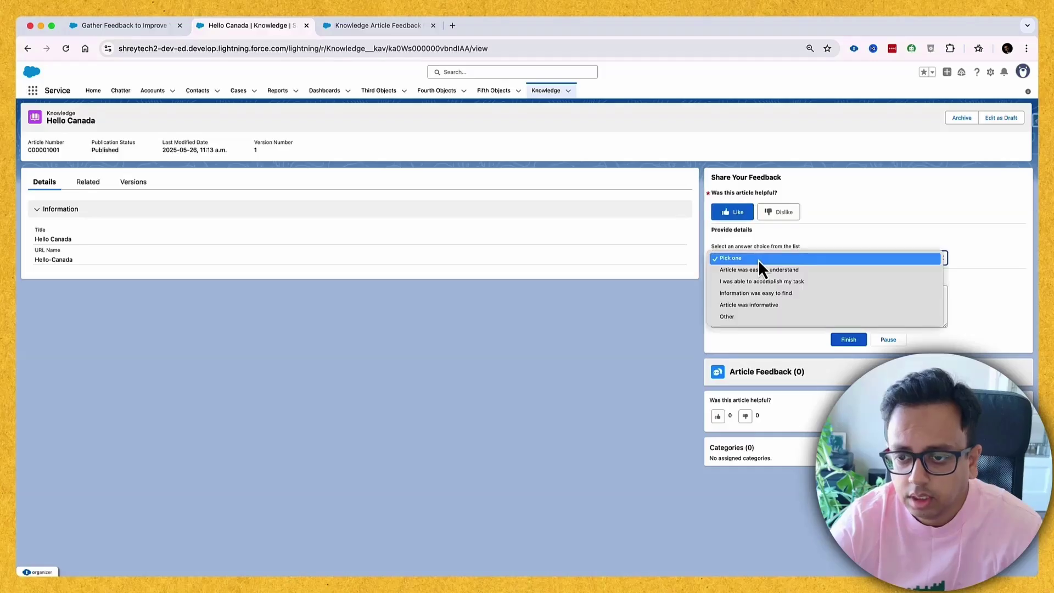
click(785, 271)
click(763, 310)
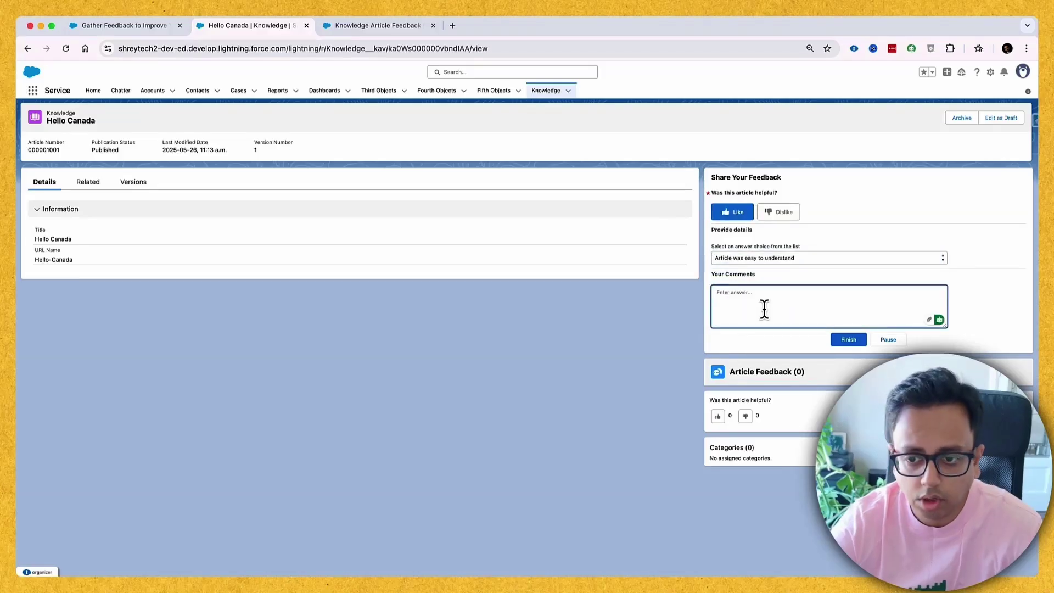
text(Tha)
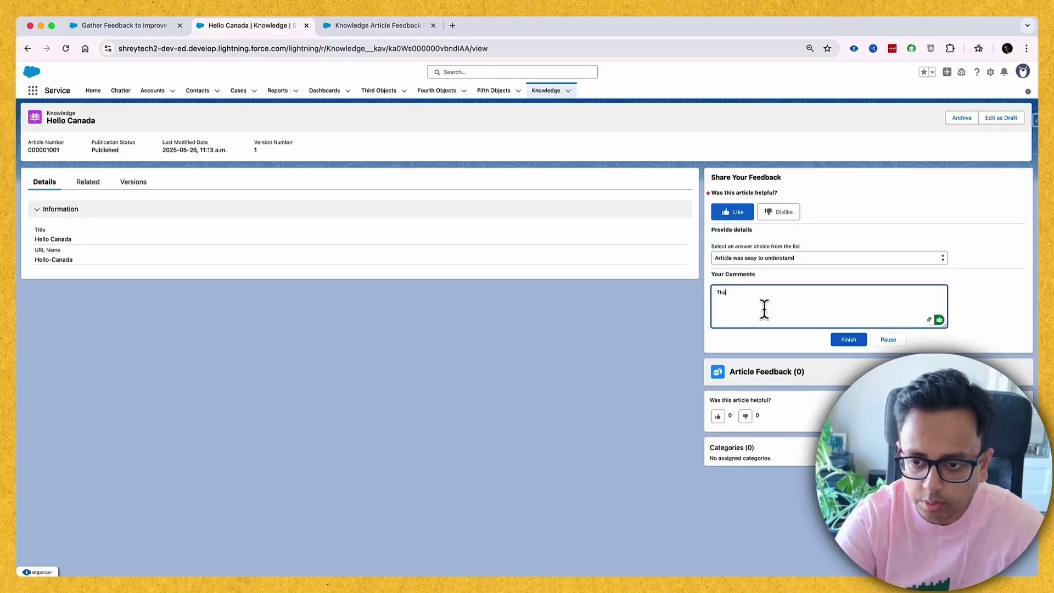
text(nk you !!)
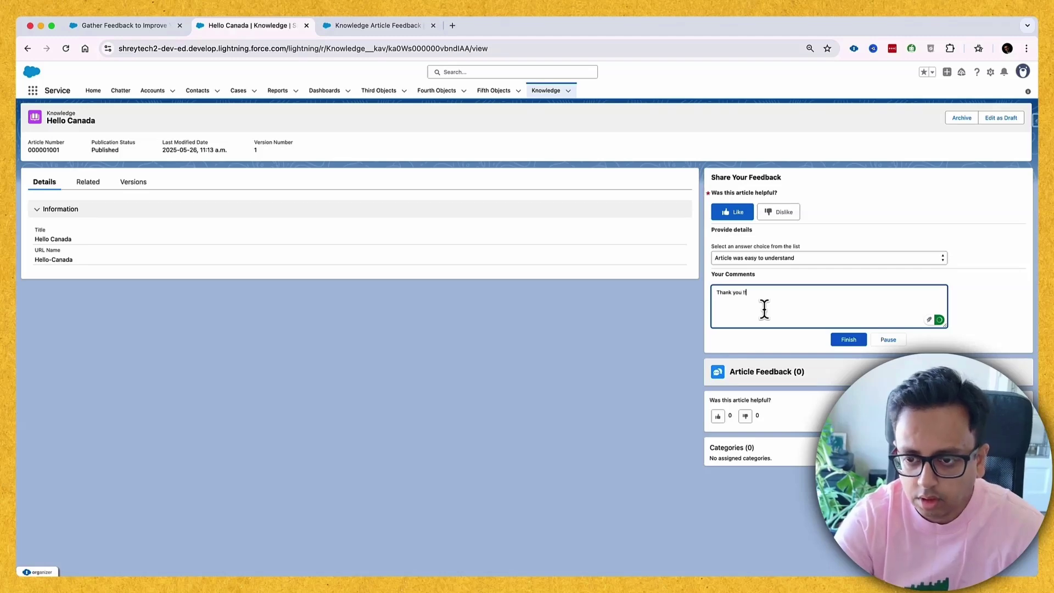
click(852, 339)
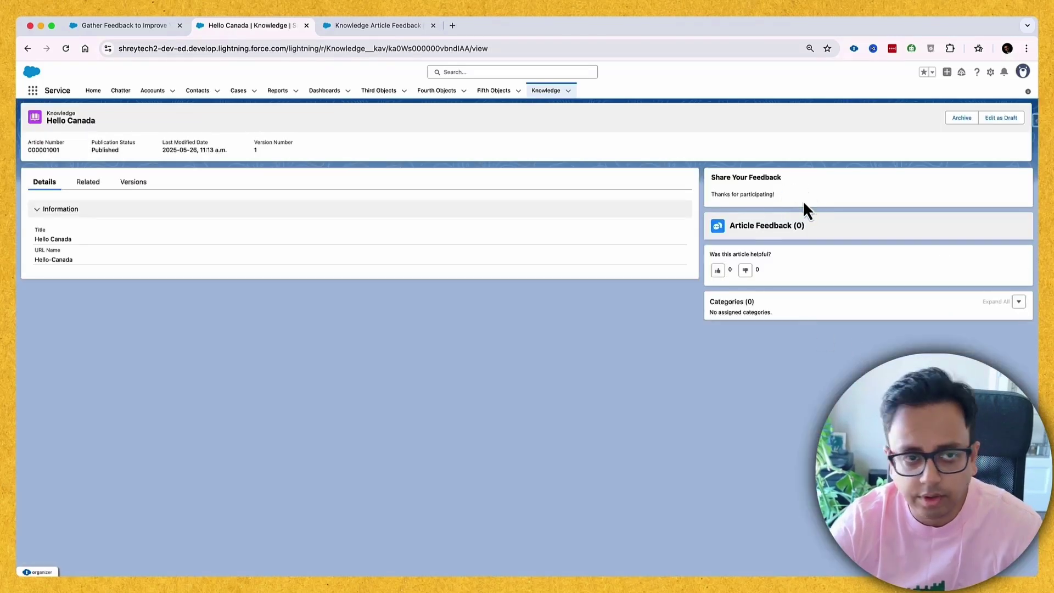
click(66, 48)
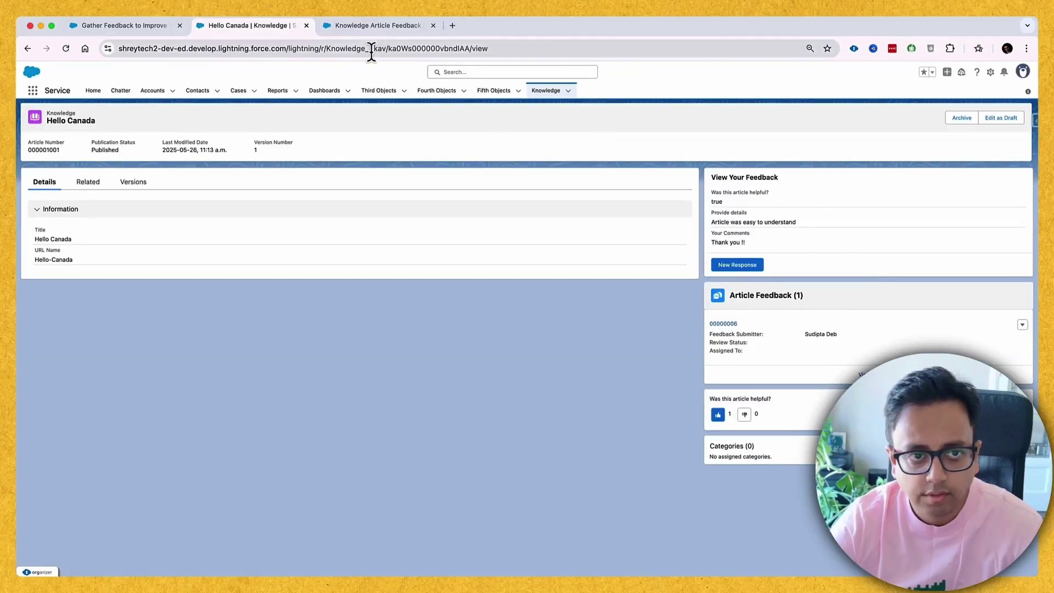
- Submit a new response disliking the article, with the detail "Incorrect information" and comment "Please correct the heading", and reload the page
click(737, 265)
click(783, 215)
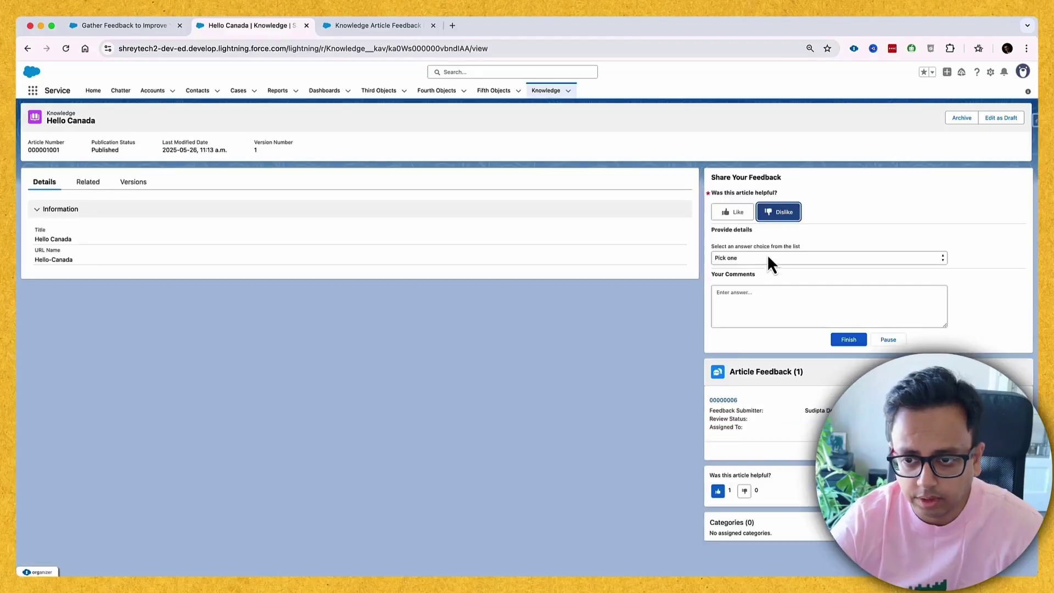
click(766, 256)
click(761, 315)
click(758, 294)
text(Please)
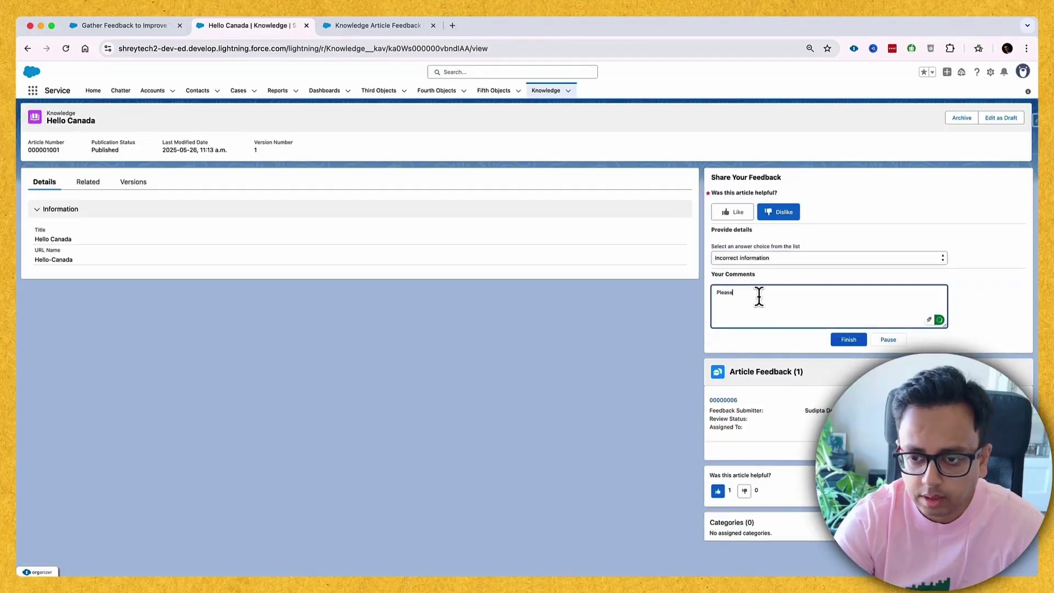
text( correct the h)
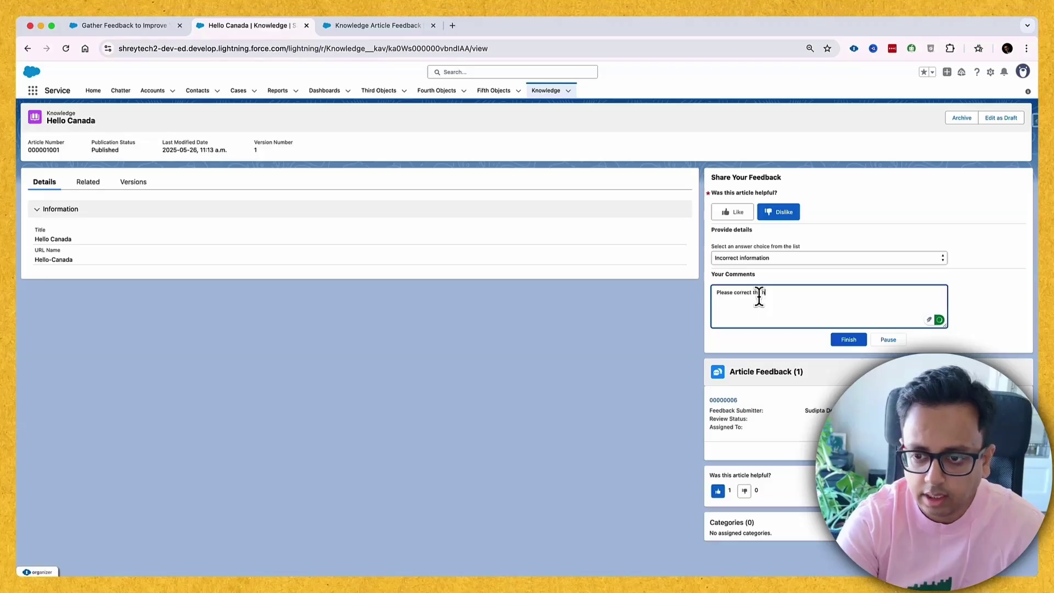
text(ead)
click(855, 341)
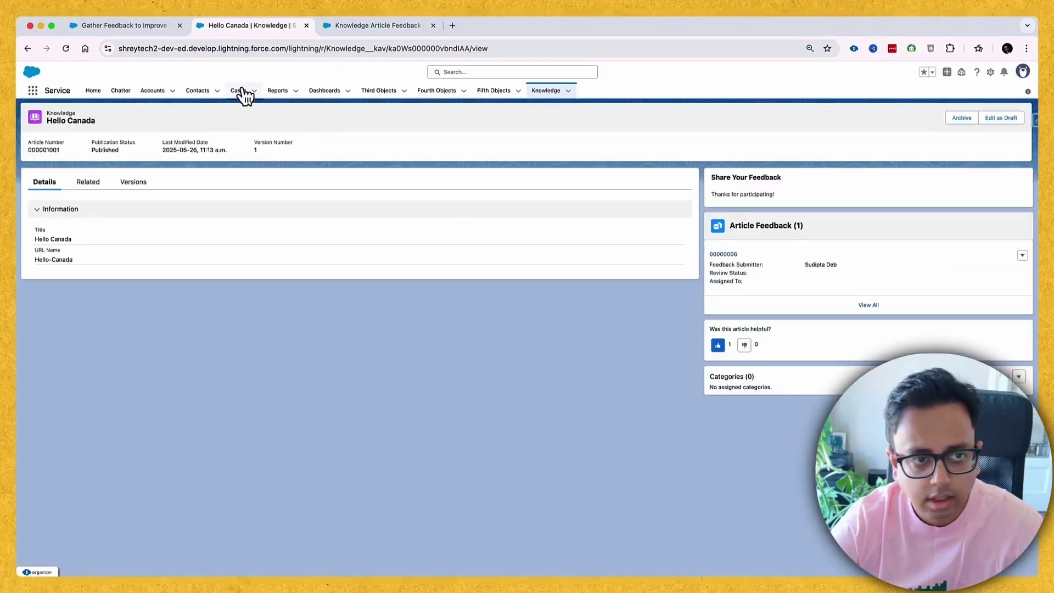
click(64, 48)
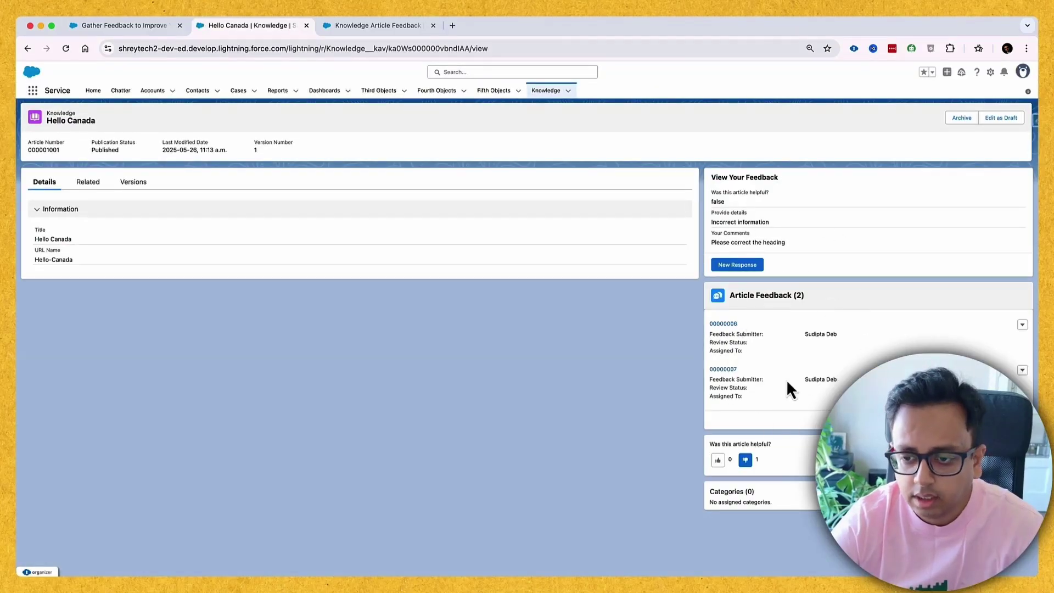
- Open feedback record 00000006, and look through the Triggers, Flow Triggers and Validation Rules of the Knowledge Article Feedback object
click(724, 324)
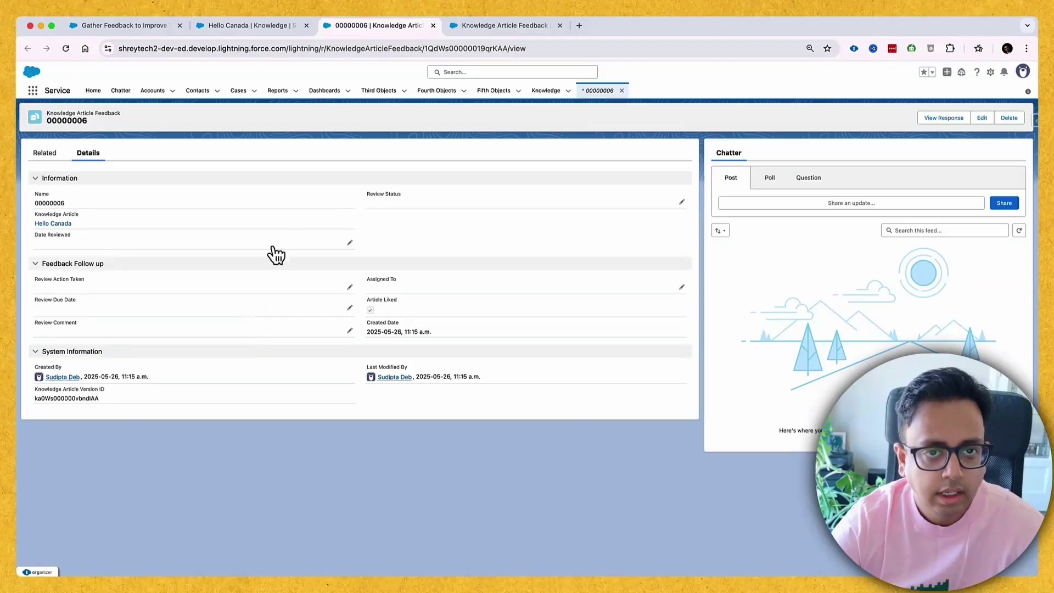
click(494, 27)
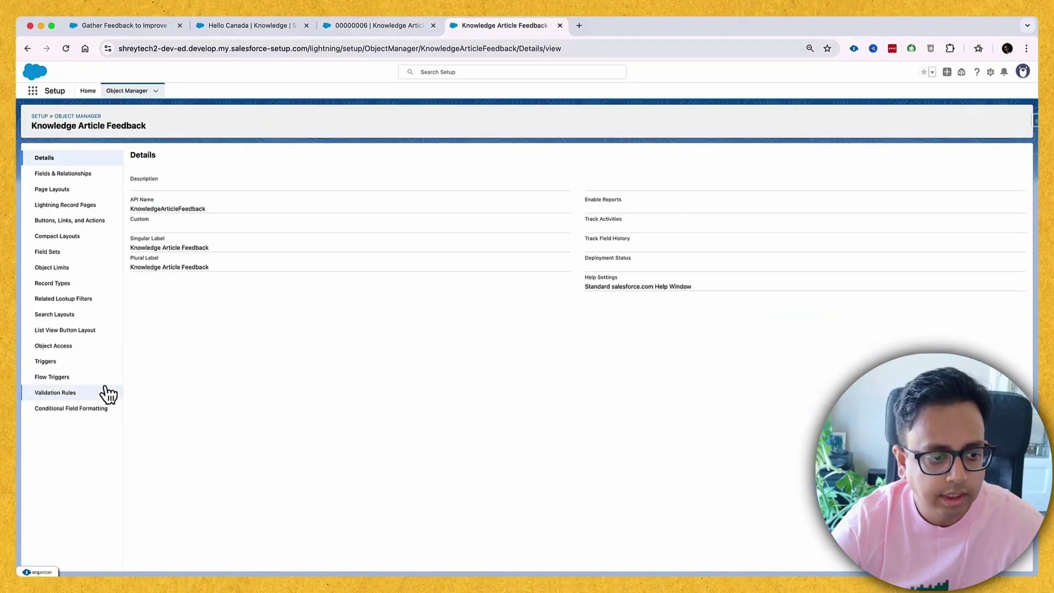
click(54, 361)
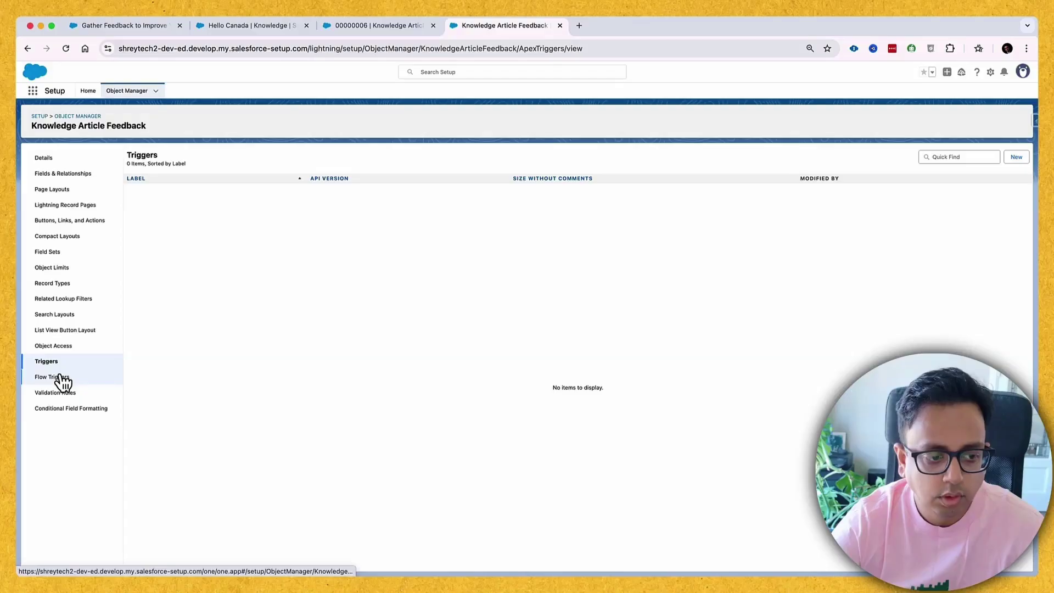
click(60, 378)
click(66, 393)
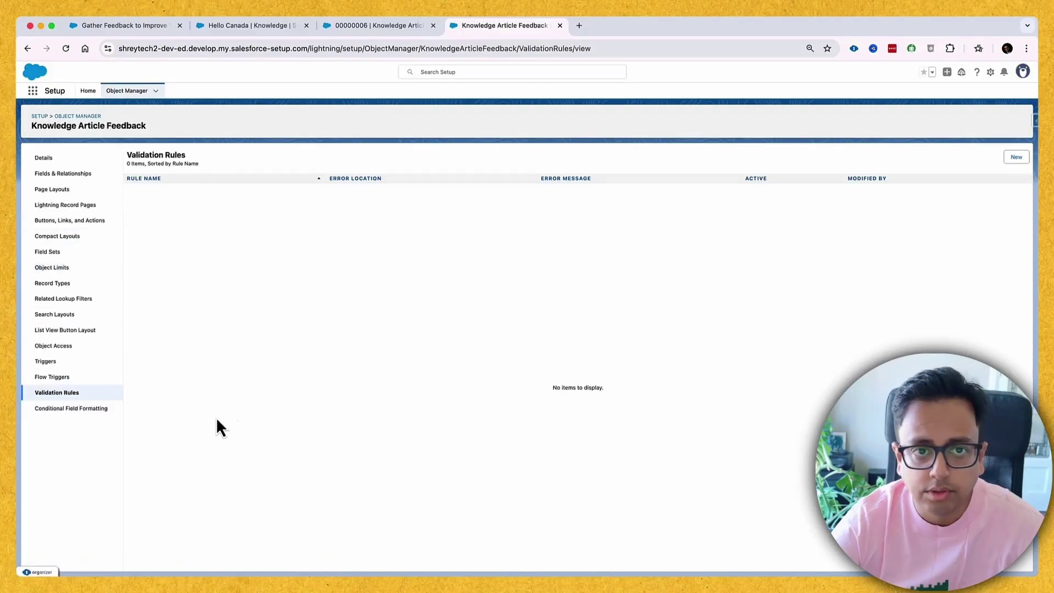
- Examine the editable review and follow-up fields of feedback record 00000006, and leave editing without saving
click(362, 28)
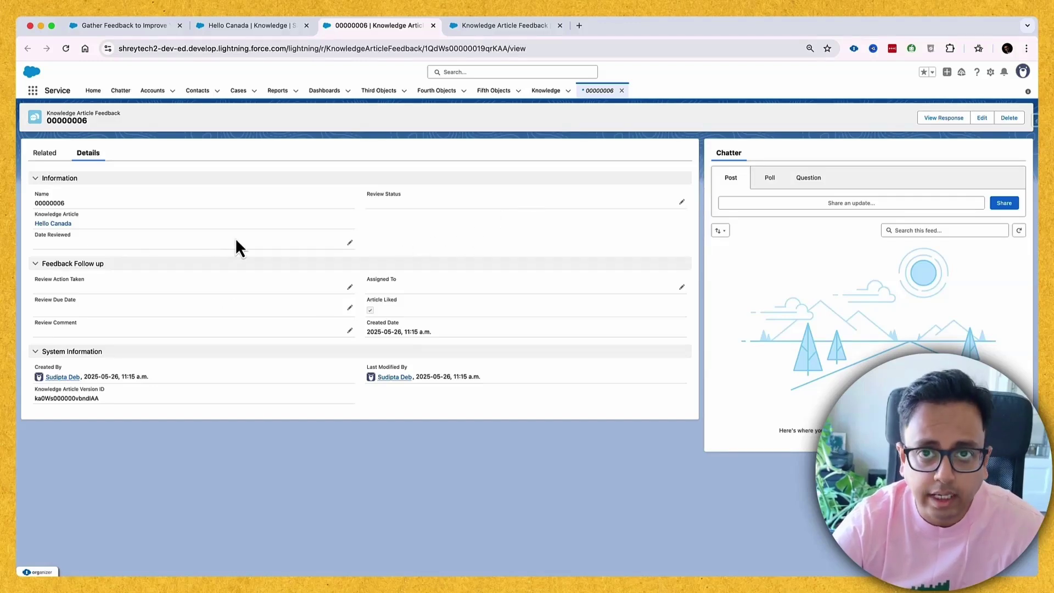
click(679, 201)
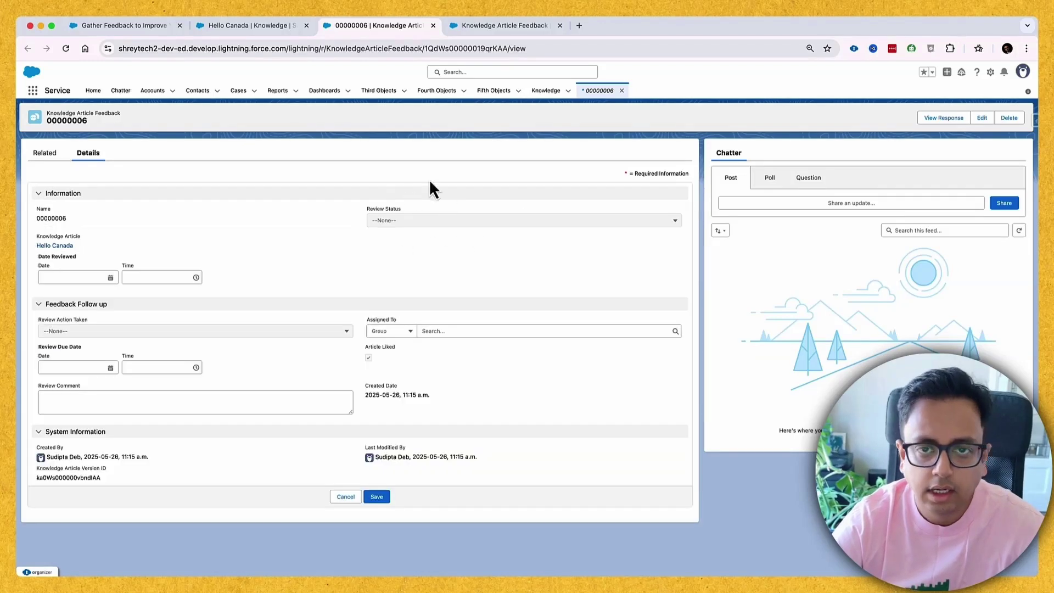
click(352, 497)
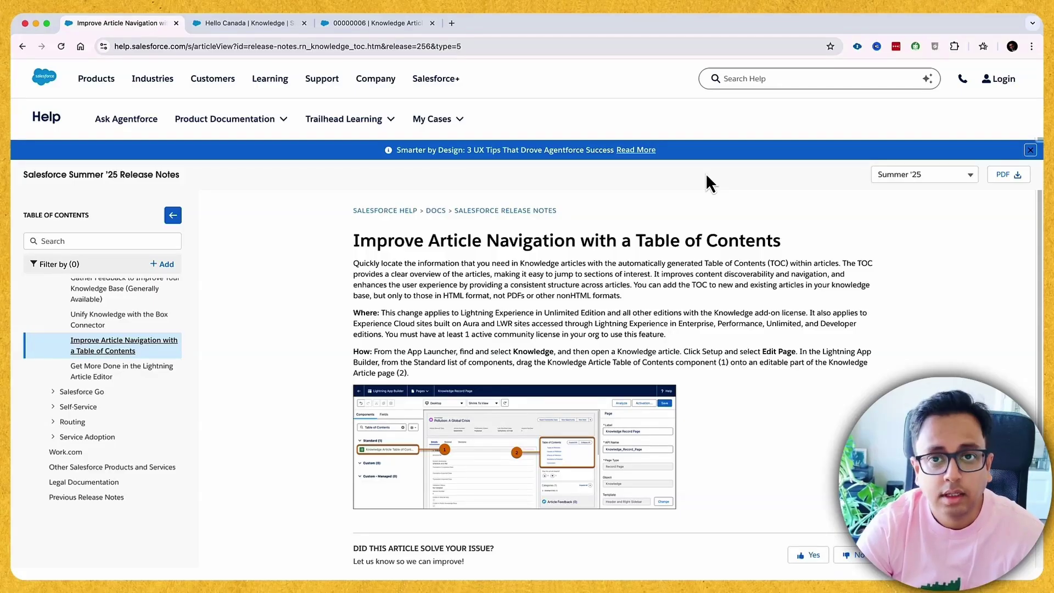
- Add the Content and Second Content fields below URL Name on the Hello Canada record page, save without the missing required field, and return to the article
click(247, 24)
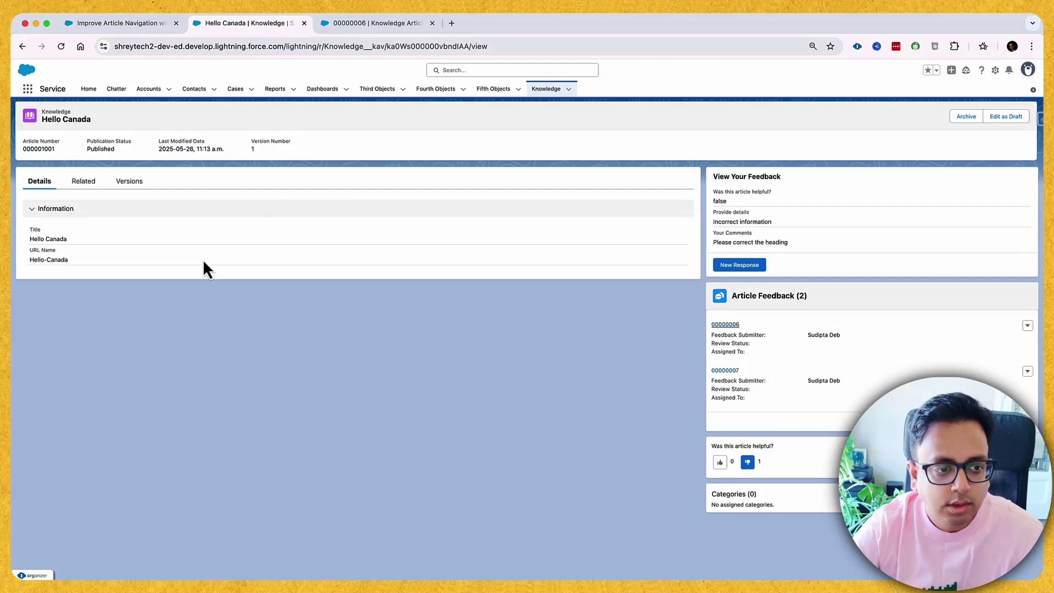
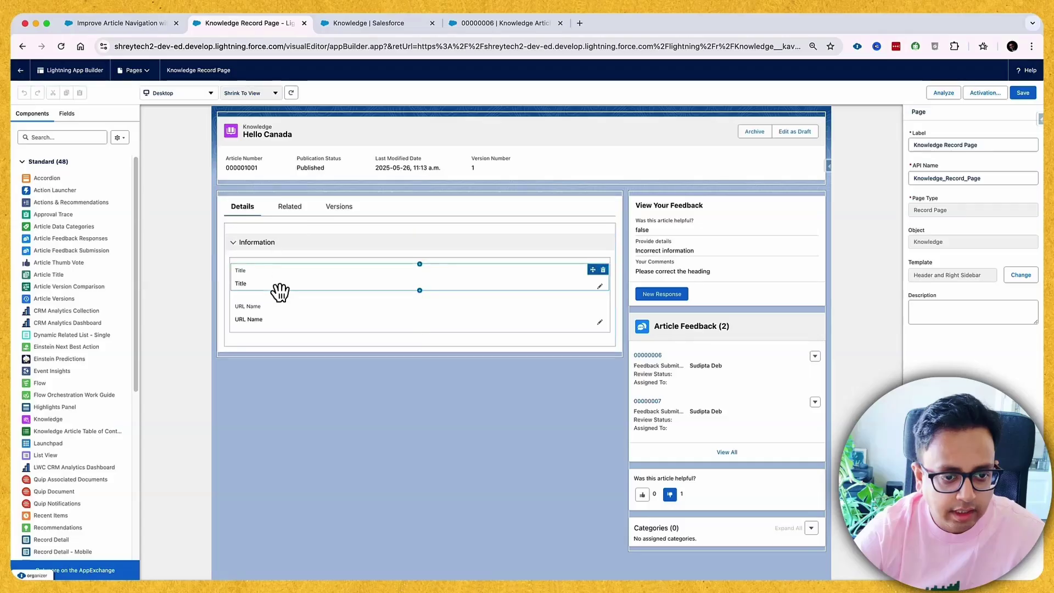
click(77, 138)
text(cont)
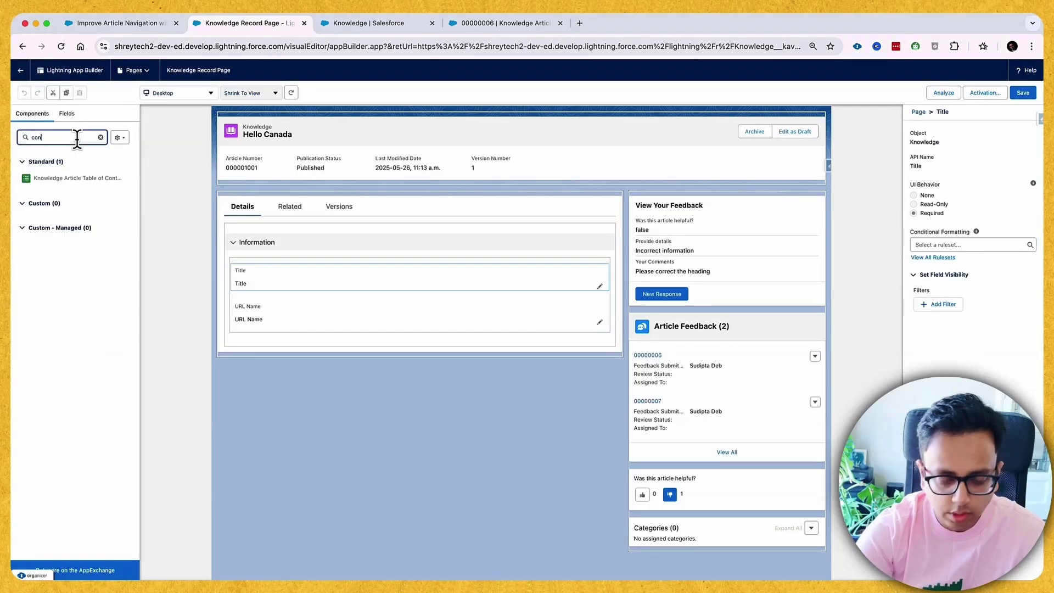
click(77, 116)
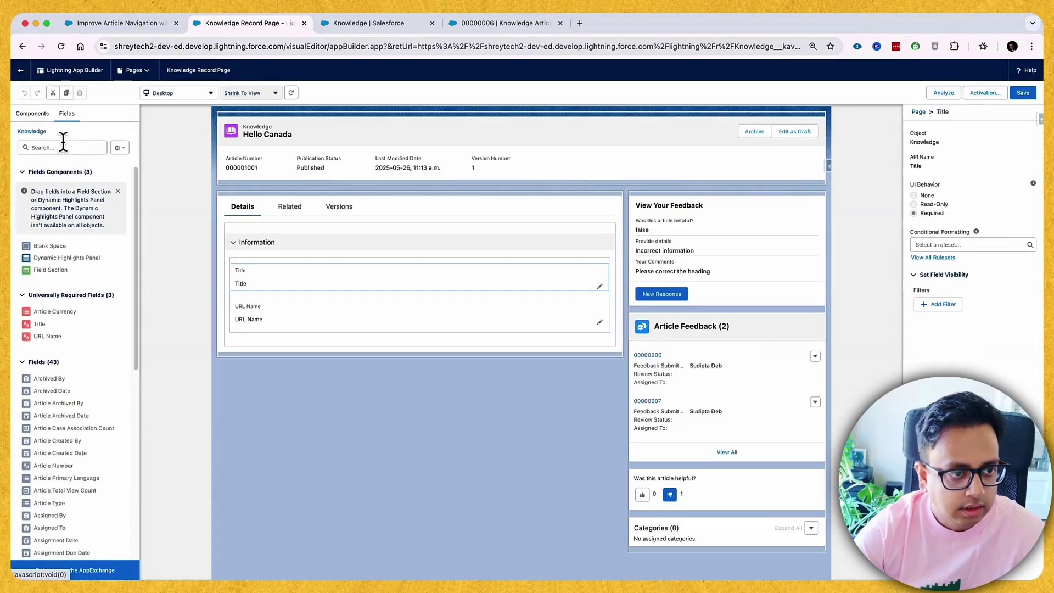
click(63, 146)
text(cont)
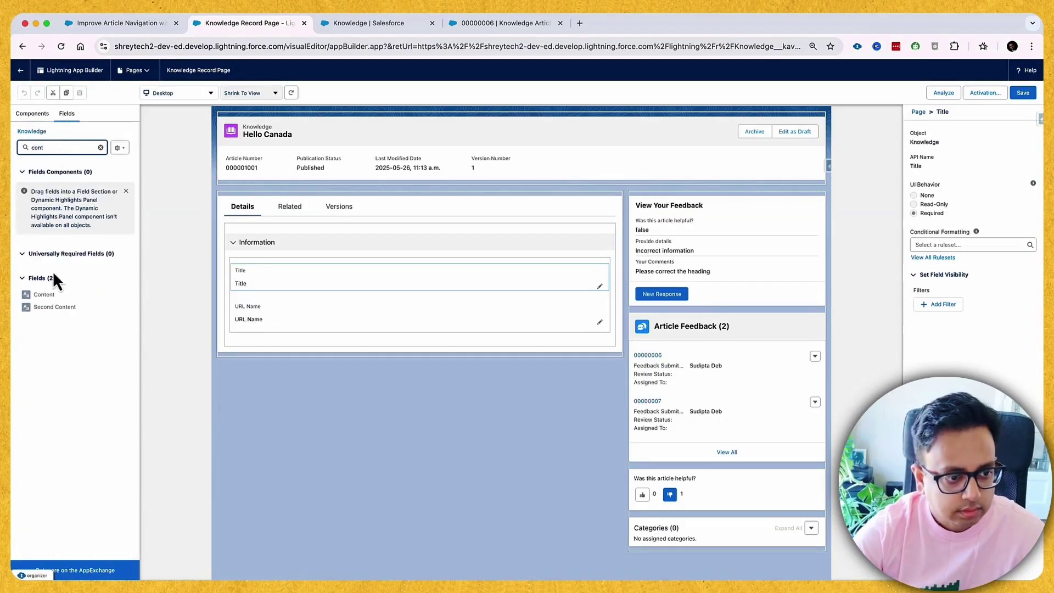
mouse_move(43, 300)
mouse_down()
mouse_move(277, 318)
mouse_move(278, 327)
mouse_move(207, 343)
mouse_move(259, 365)
mouse_up()
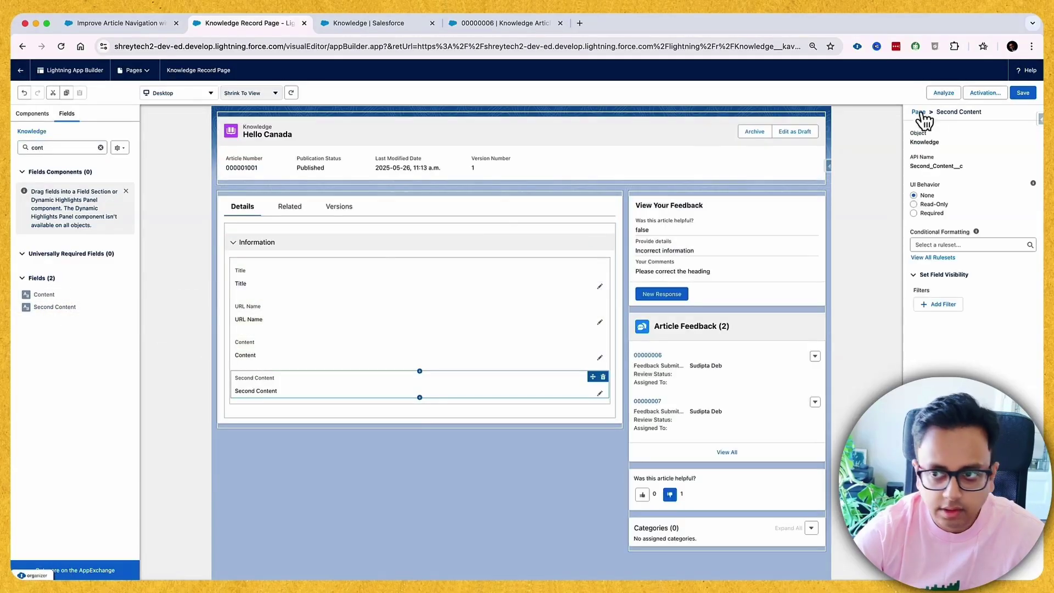
click(1023, 92)
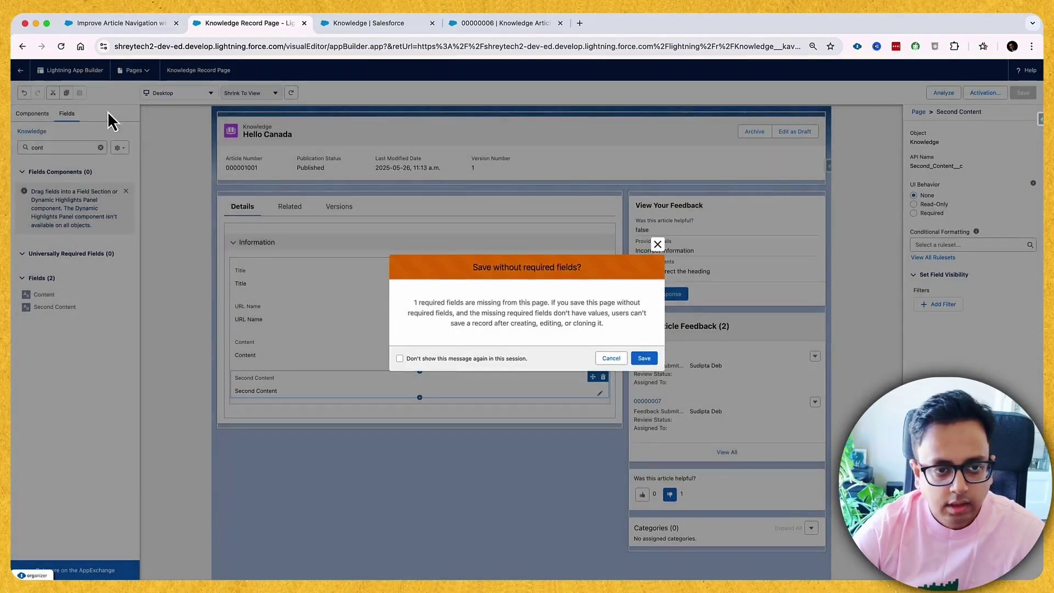
click(643, 358)
click(19, 71)
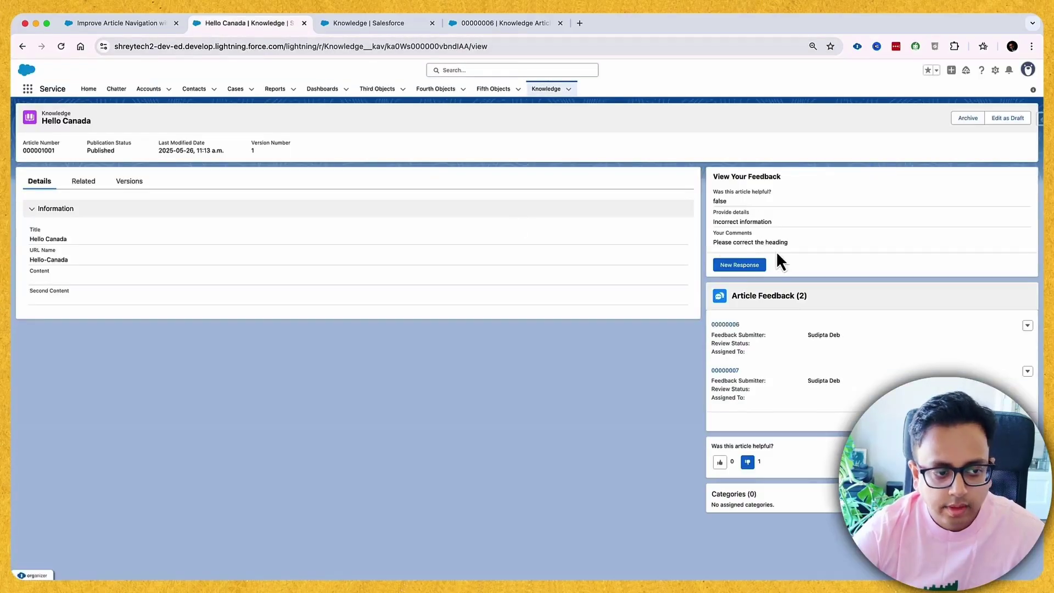
- Create a draft of the published Hello Canada article and close its edit form without entering content
click(998, 118)
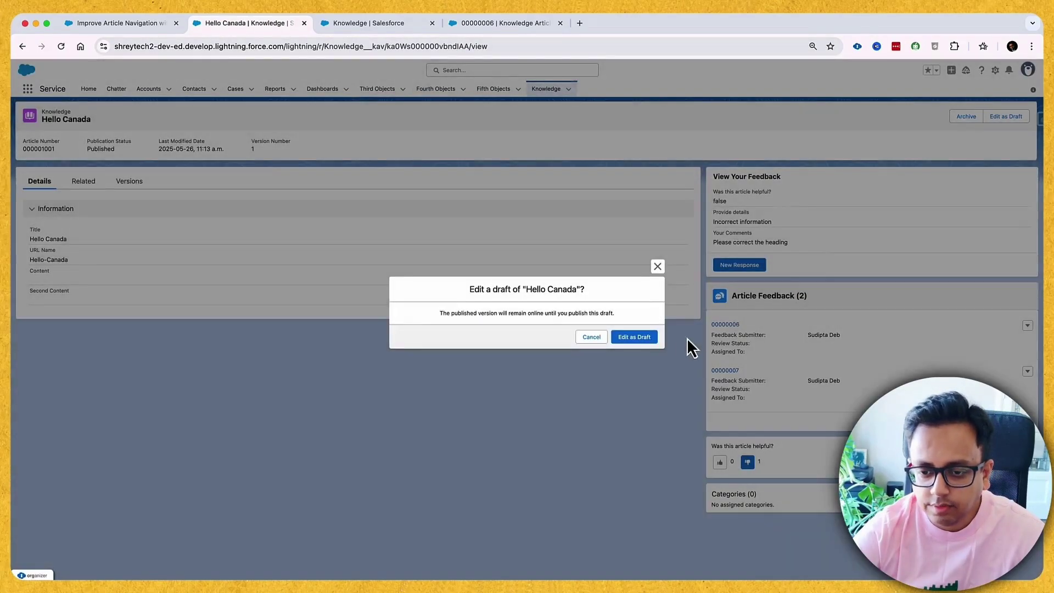
click(648, 337)
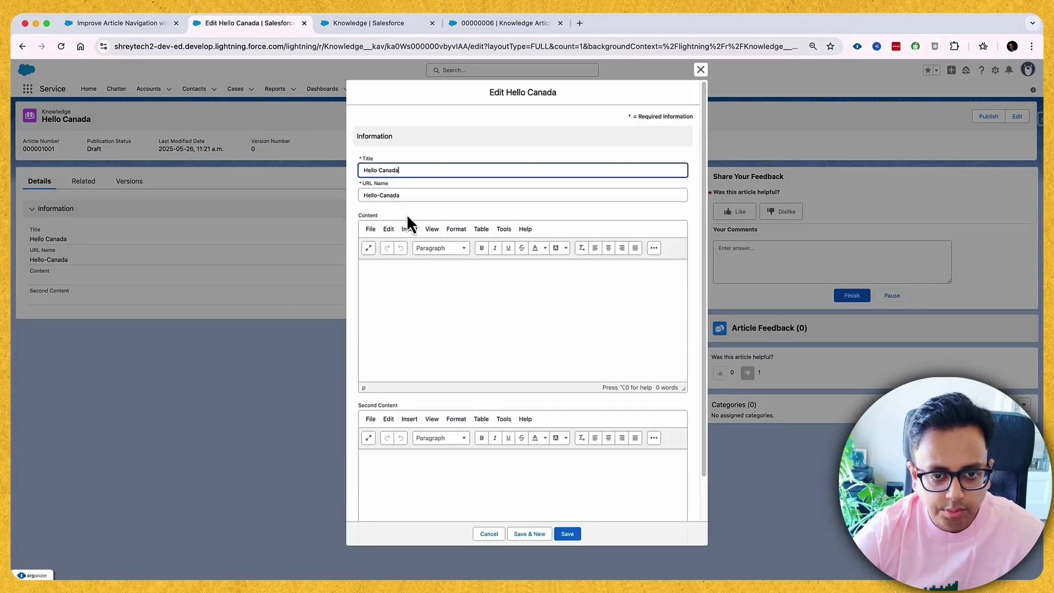
click(403, 281)
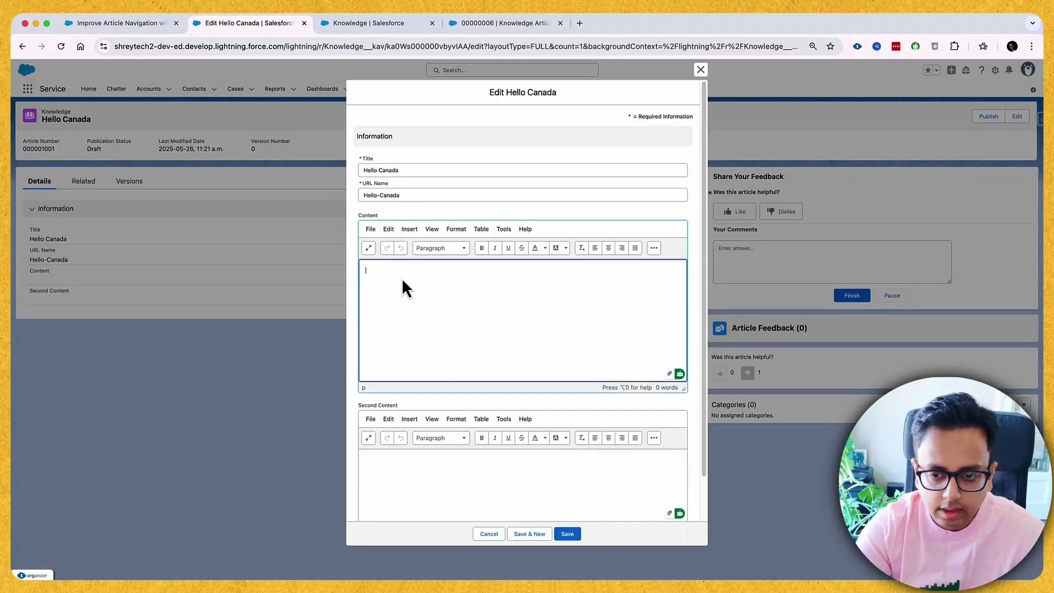
click(492, 535)
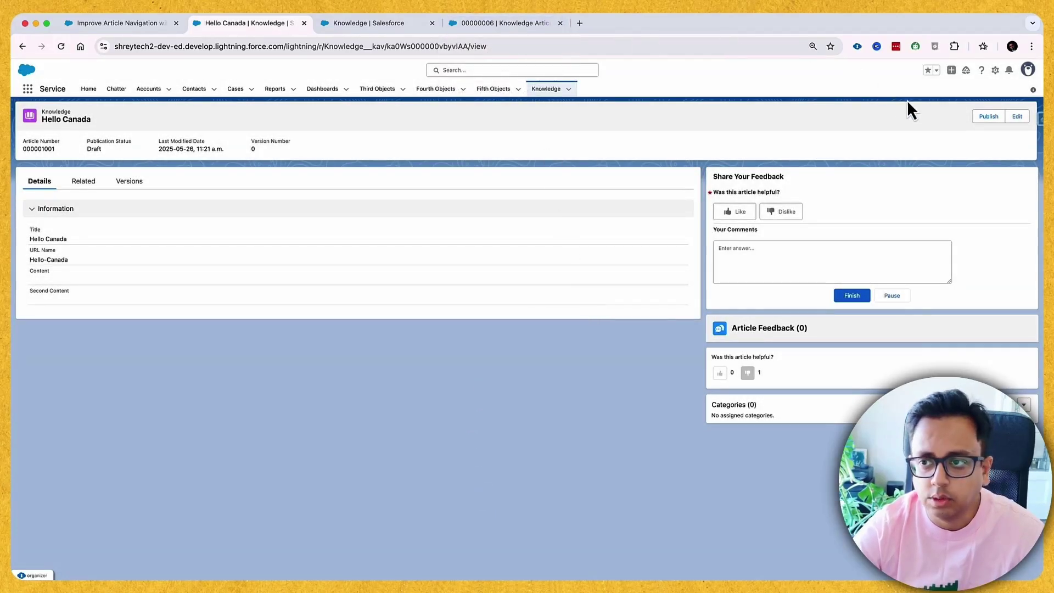
- Add the Knowledge Article Table of Contents component at the top of the record page's sidebar, save the page, and return to the article
click(996, 72)
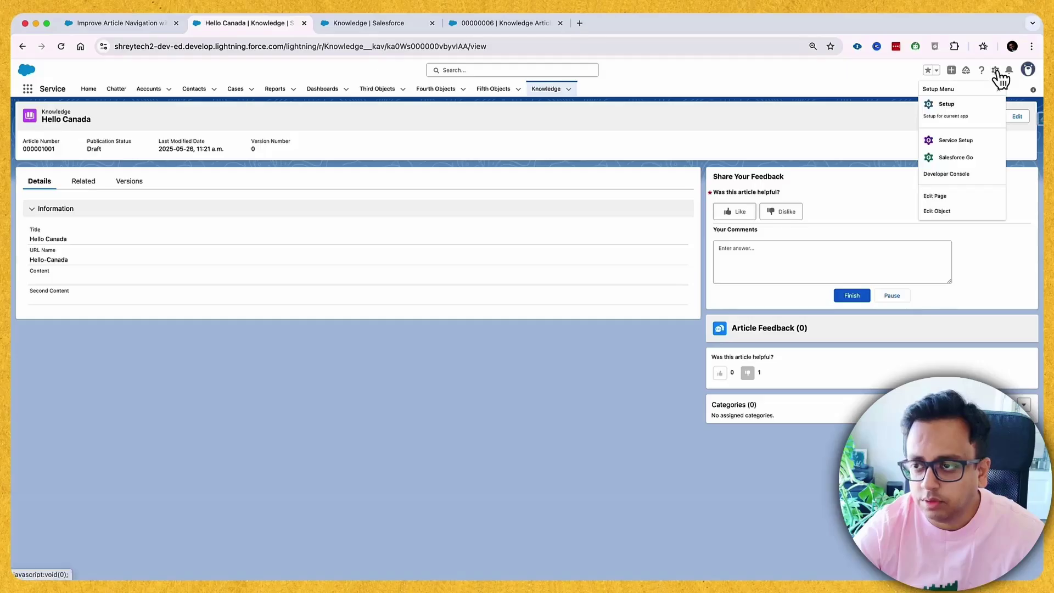
click(963, 195)
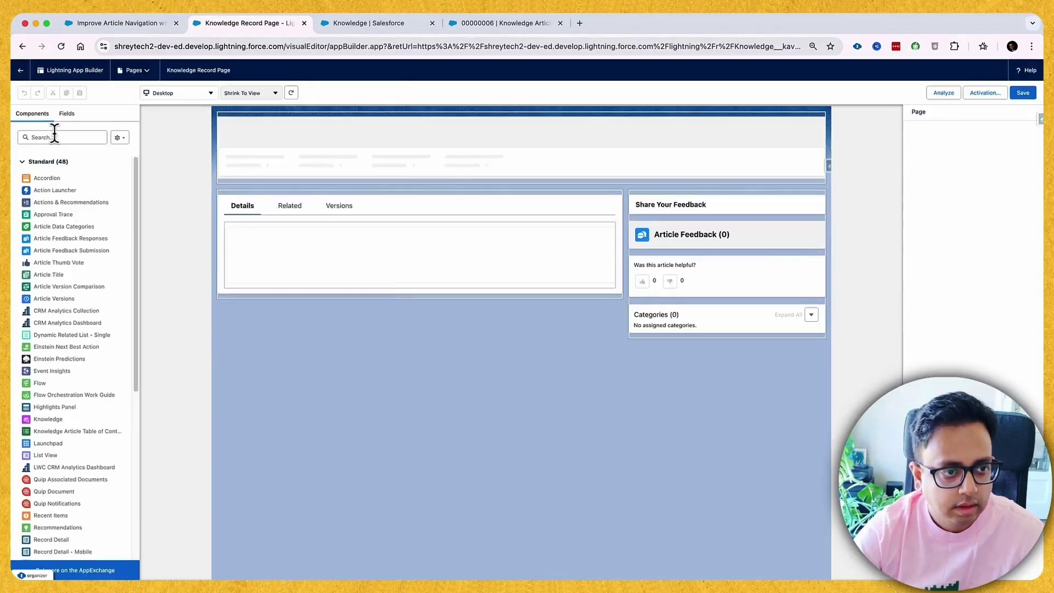
click(53, 139)
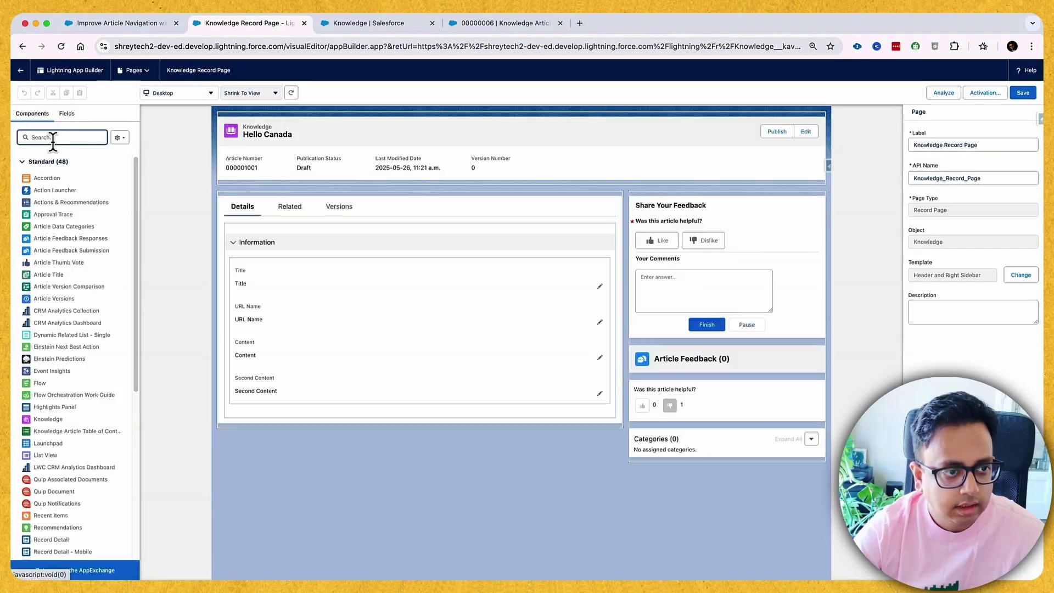
text(tab)
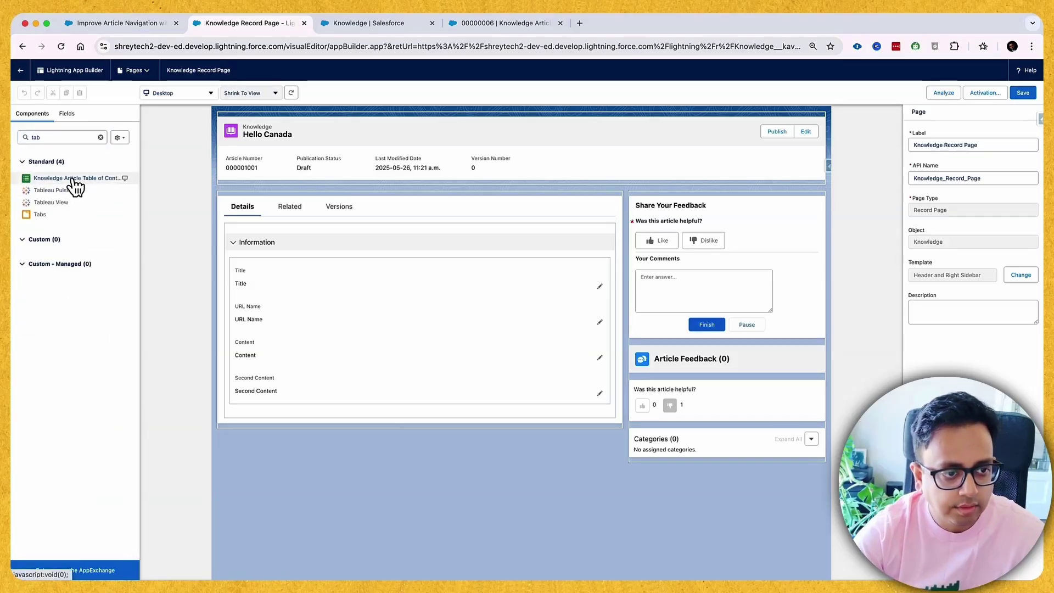
drag(77, 181, 640, 203)
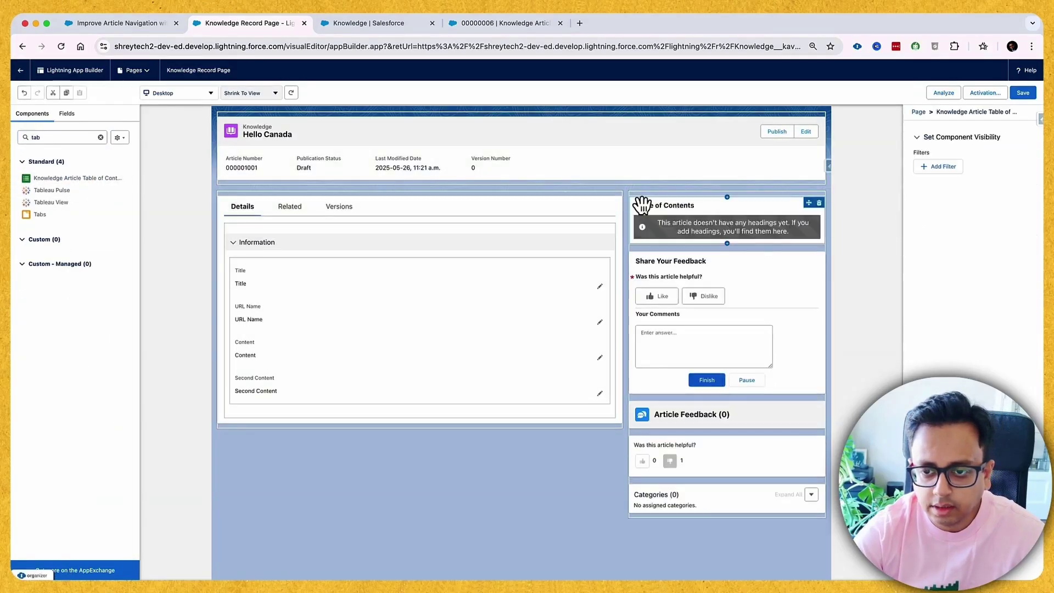
click(1020, 93)
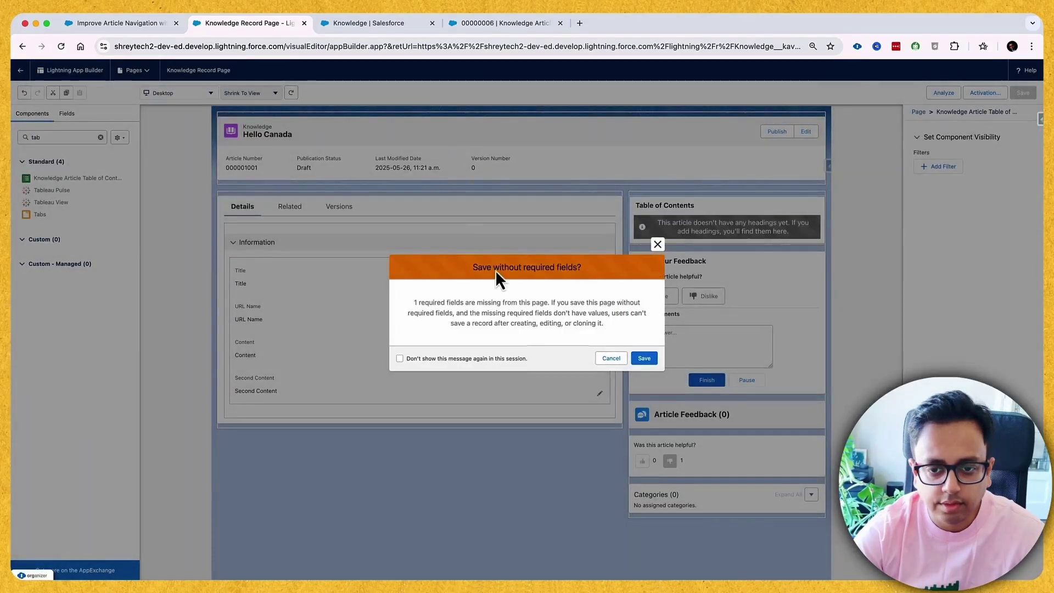
click(644, 359)
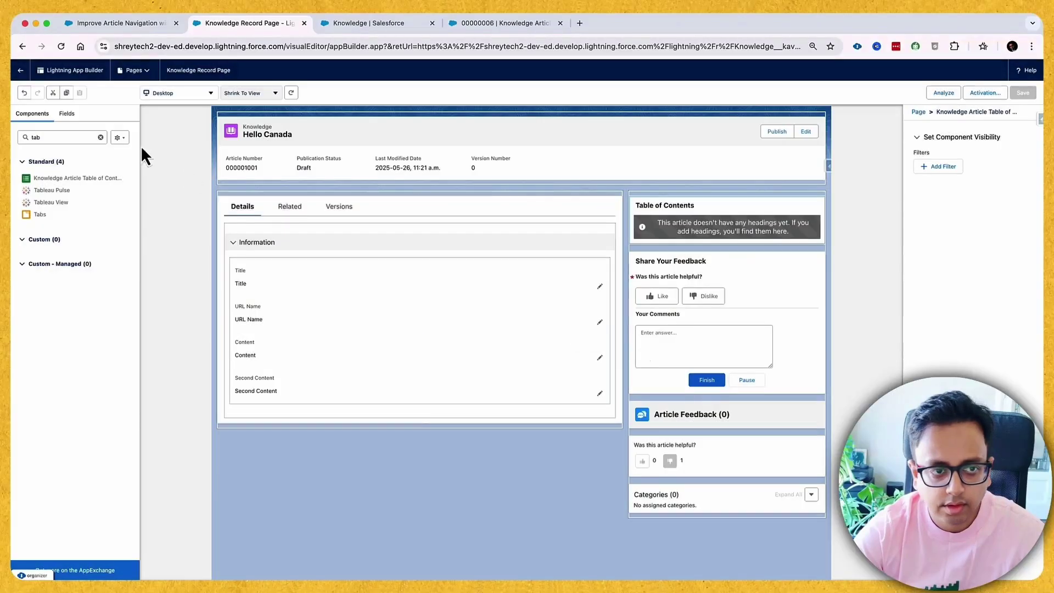
click(19, 71)
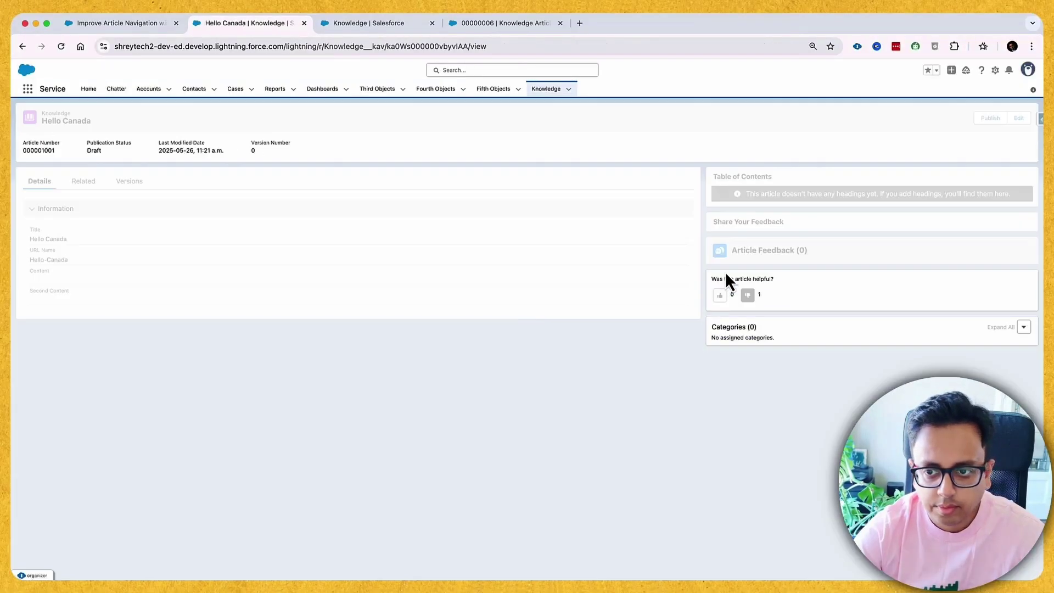
- Edit the Hello Canada draft and enter "Heading 1" in the Content field with the Heading 1 format
drag(987, 194, 786, 176)
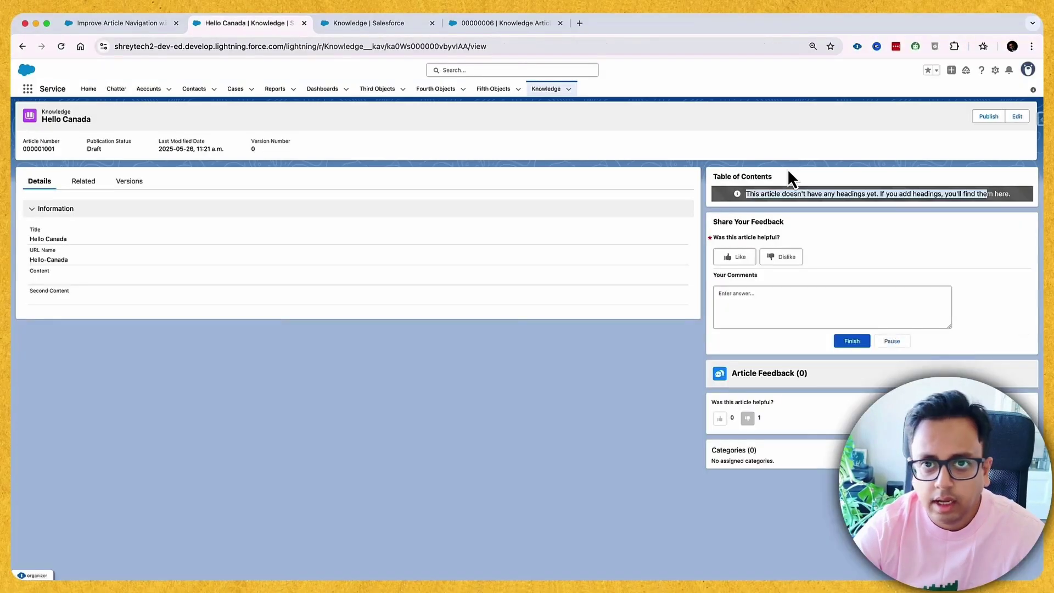
click(754, 195)
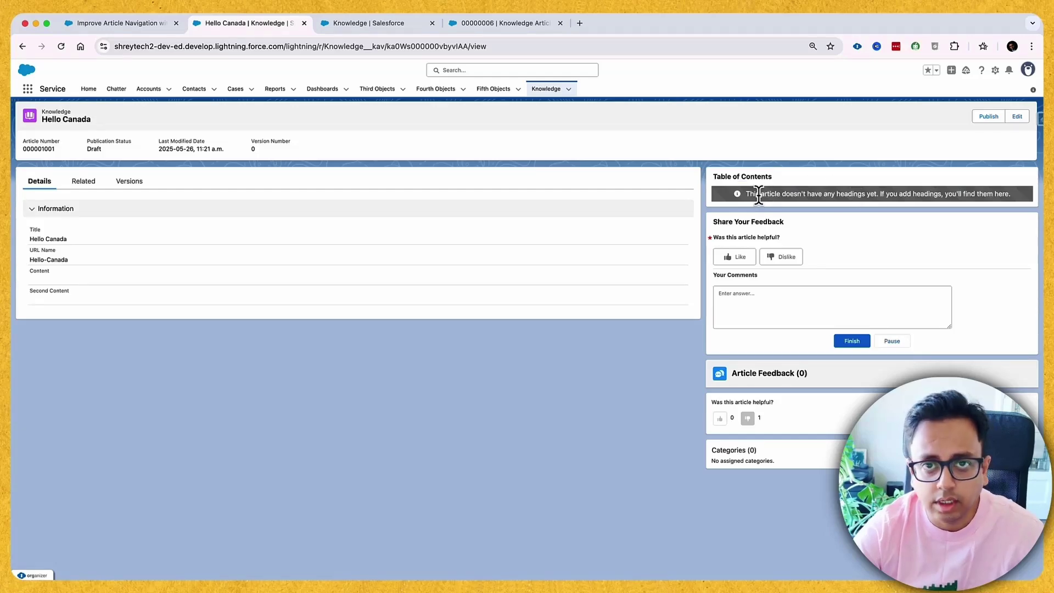
click(1017, 116)
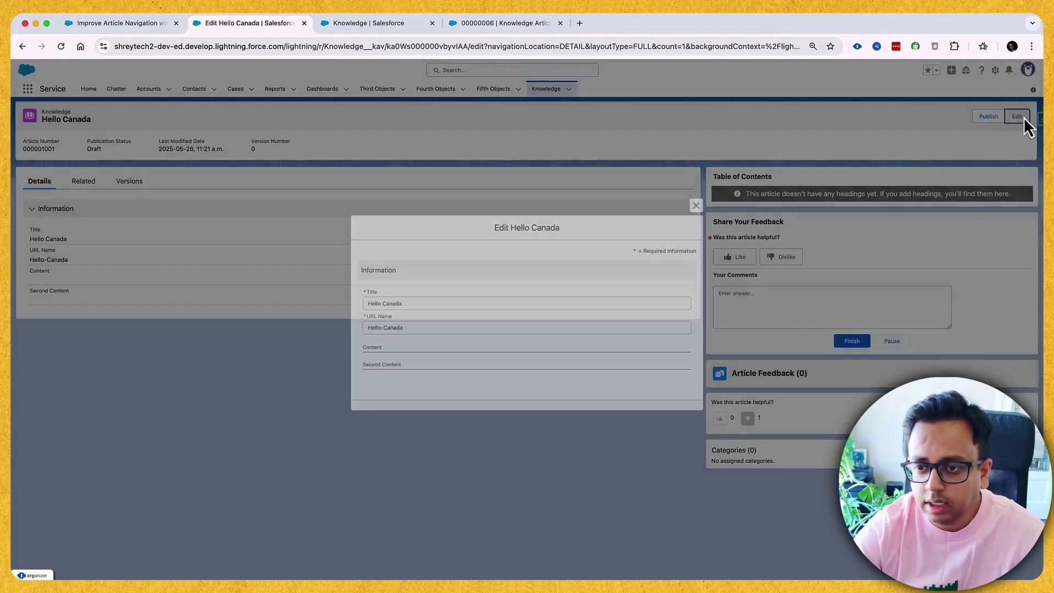
click(457, 278)
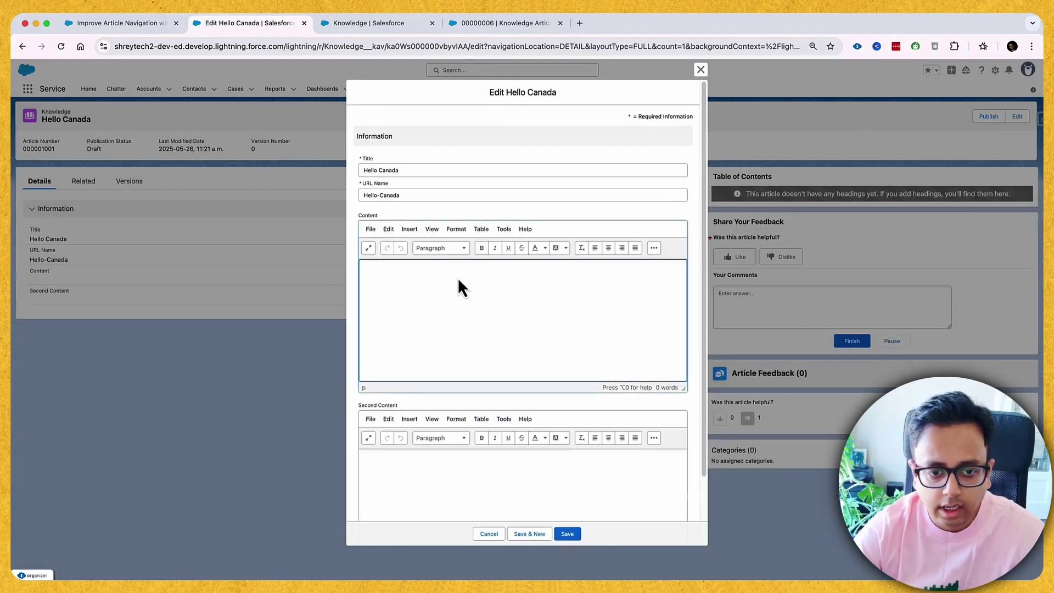
click(436, 249)
mouse_move(439, 264)
click(504, 266)
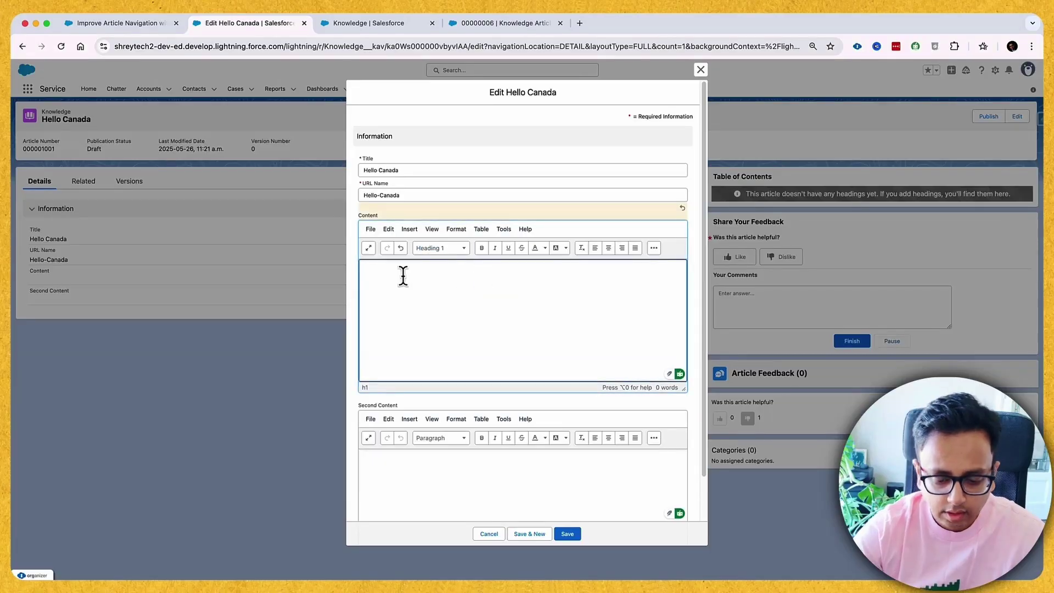
text(Heading)
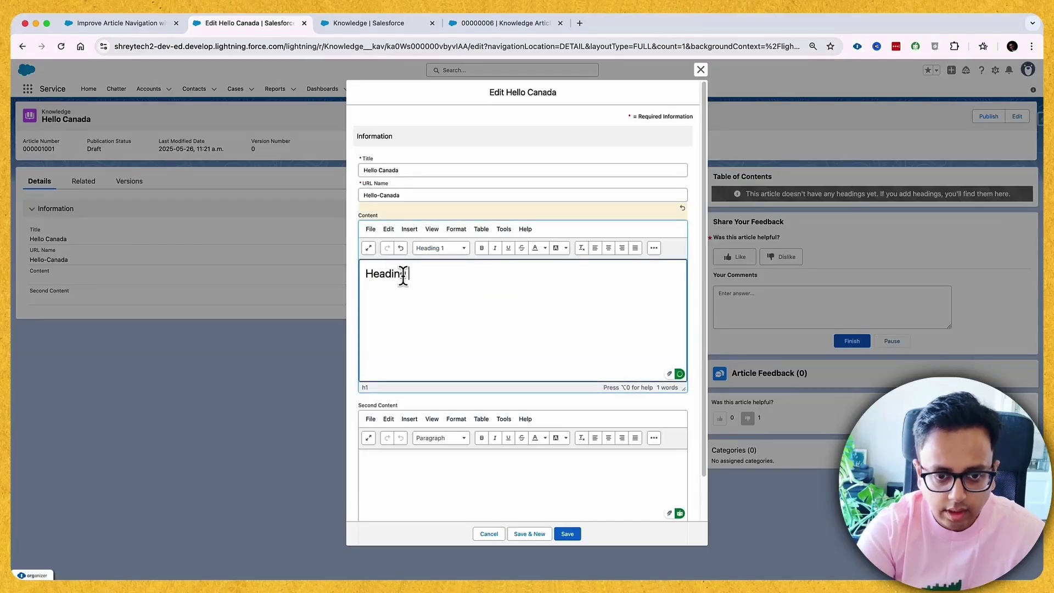
text( 1)
key(Return)
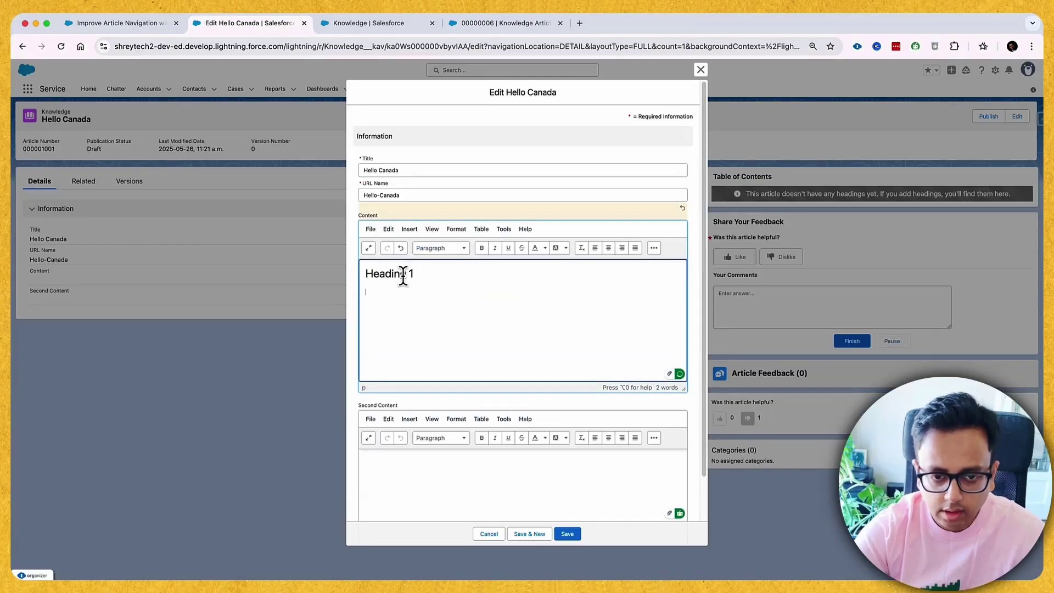
- Add "Heading 1.1" in the Heading 2 format below the first heading in the Content field
click(439, 252)
mouse_move(439, 272)
click(514, 281)
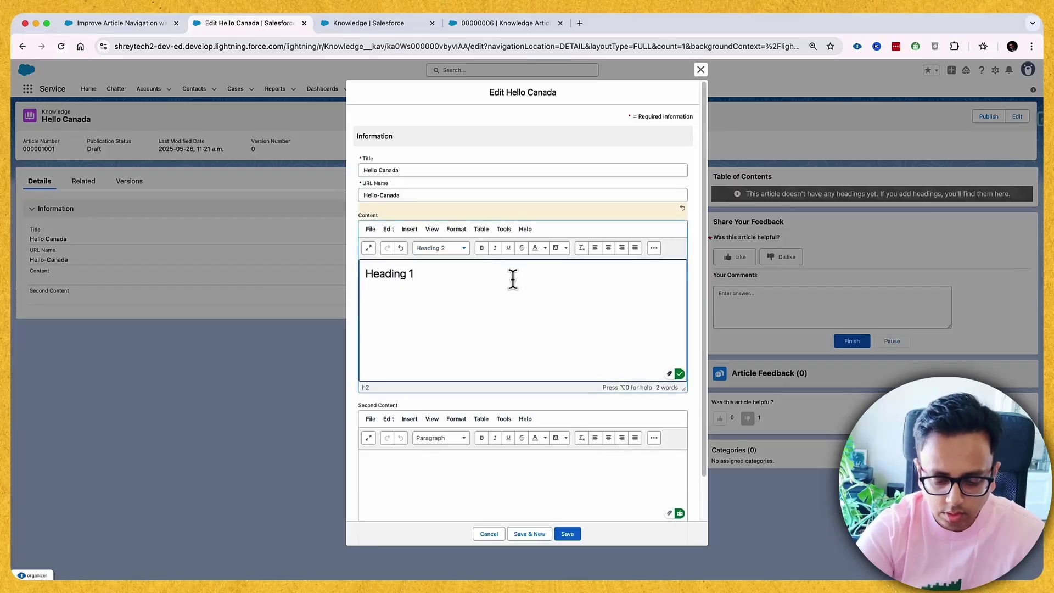
text(Hea)
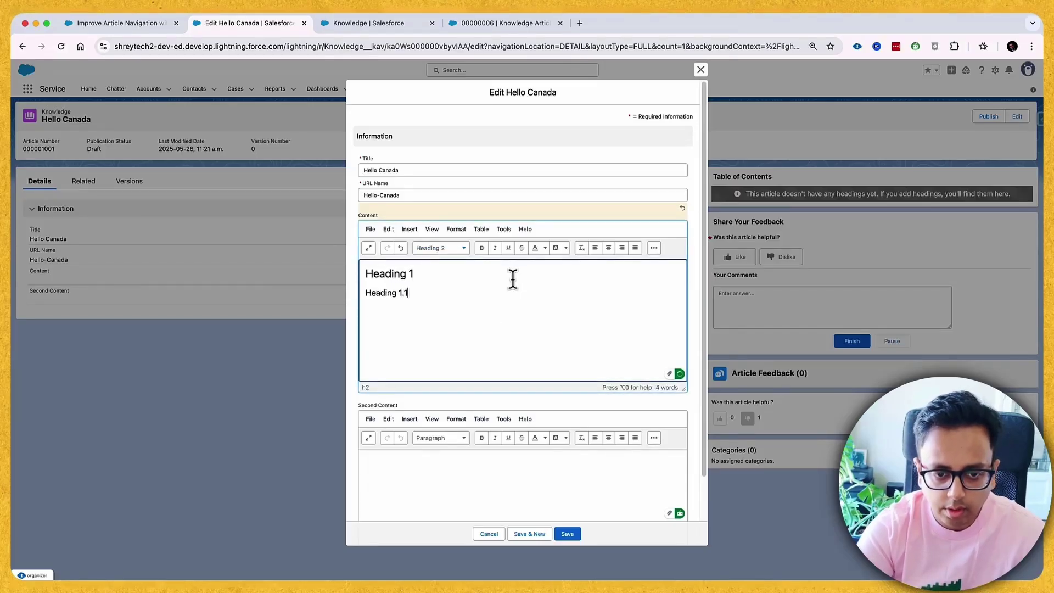
text(ding 1.1)
key(Return)
- Add "Heading 1.1.1" in the Heading 3 format to the Content field, followed by a plain paragraph "Content 1.1.1"
click(453, 248)
mouse_move(458, 269)
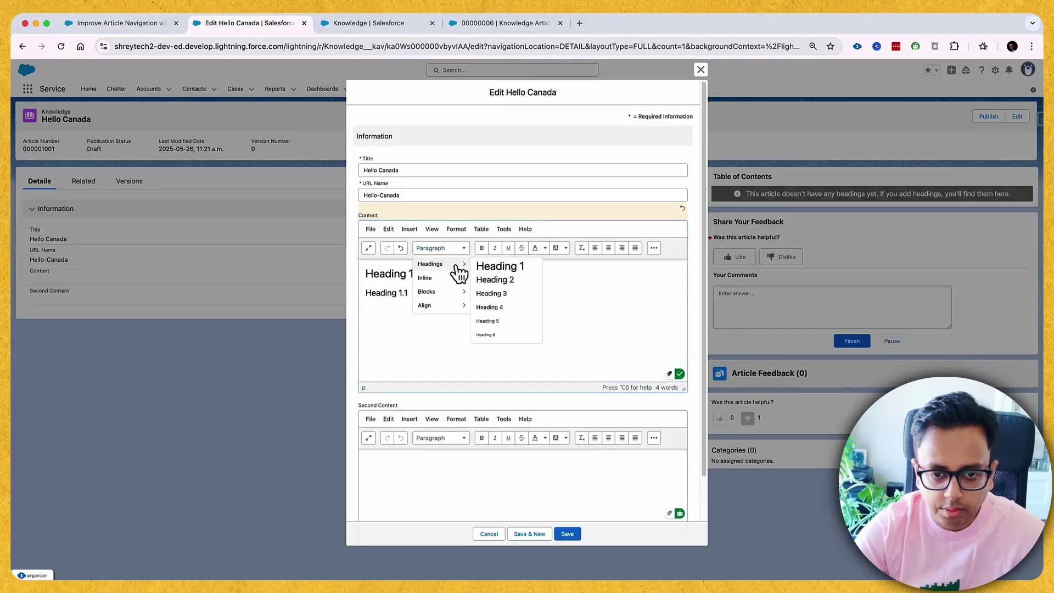
click(524, 293)
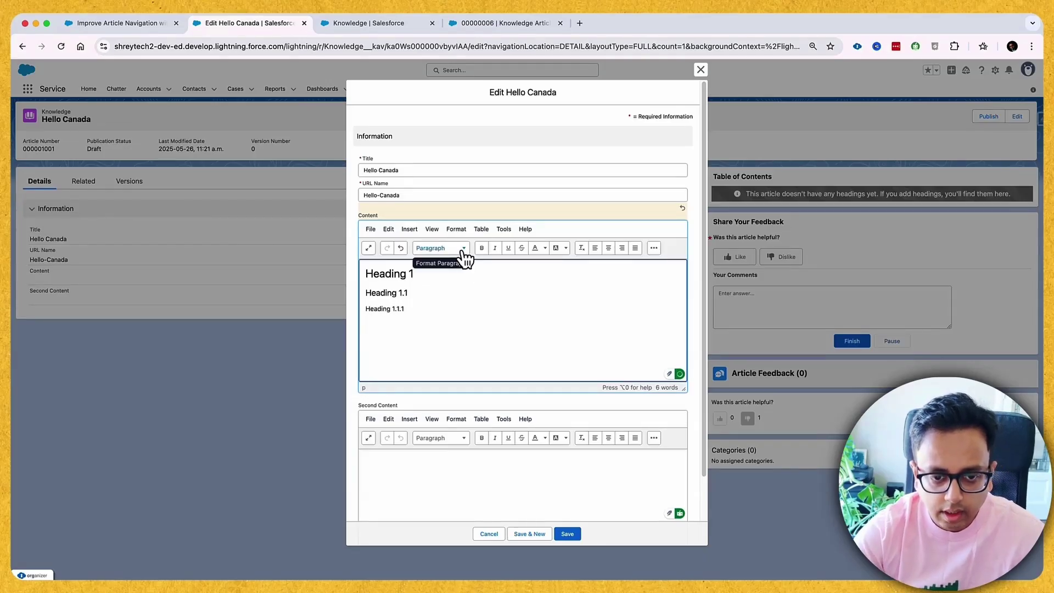
text(tent 1.1.1)
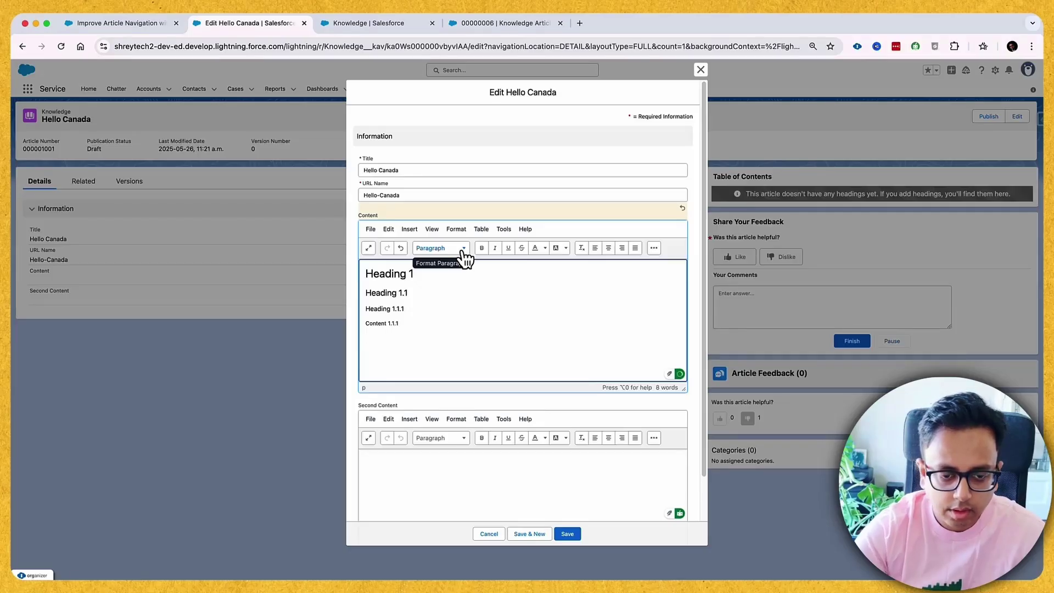
- Duplicate the Content block below itself, renumber the copy as Heading 2, Heading 2.1, Heading 2.1.1 and Content 2.1.1, and save the article
key(super+a)
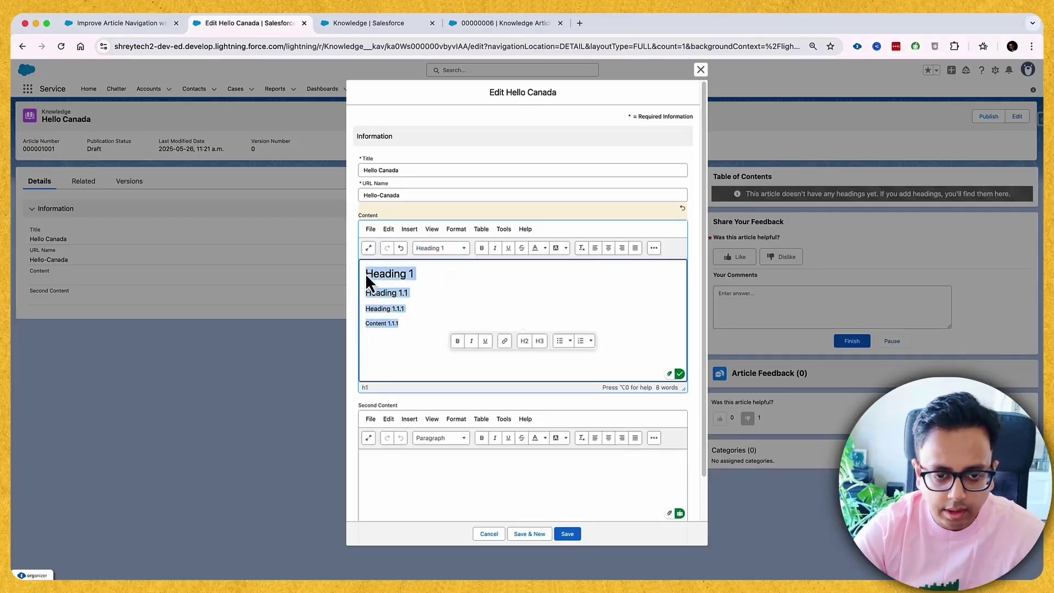
key(super+c)
click(385, 337)
key(super+v)
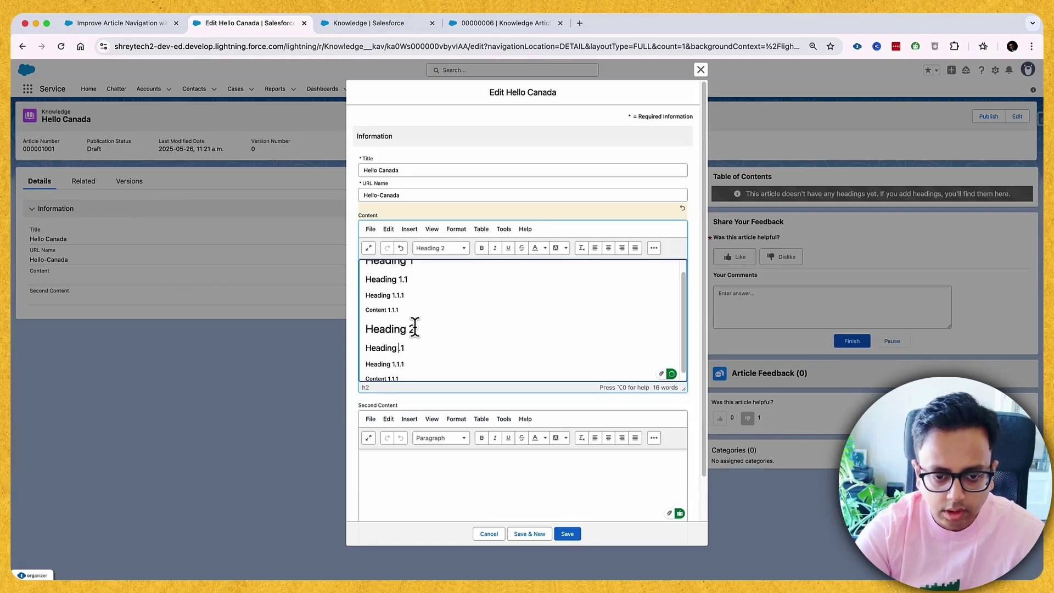
text(2)
key(Down)
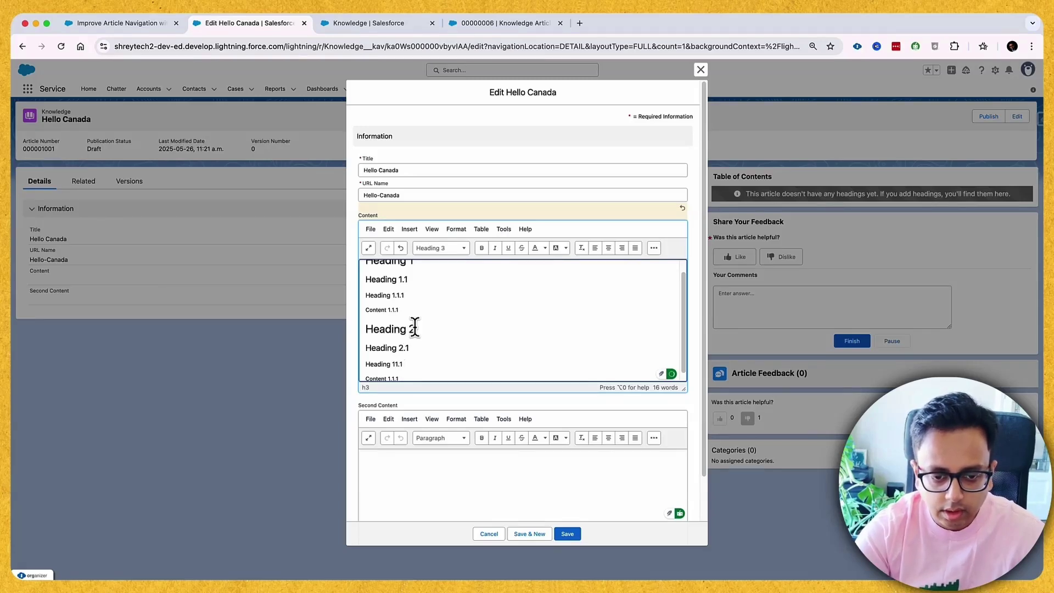
key(Down)
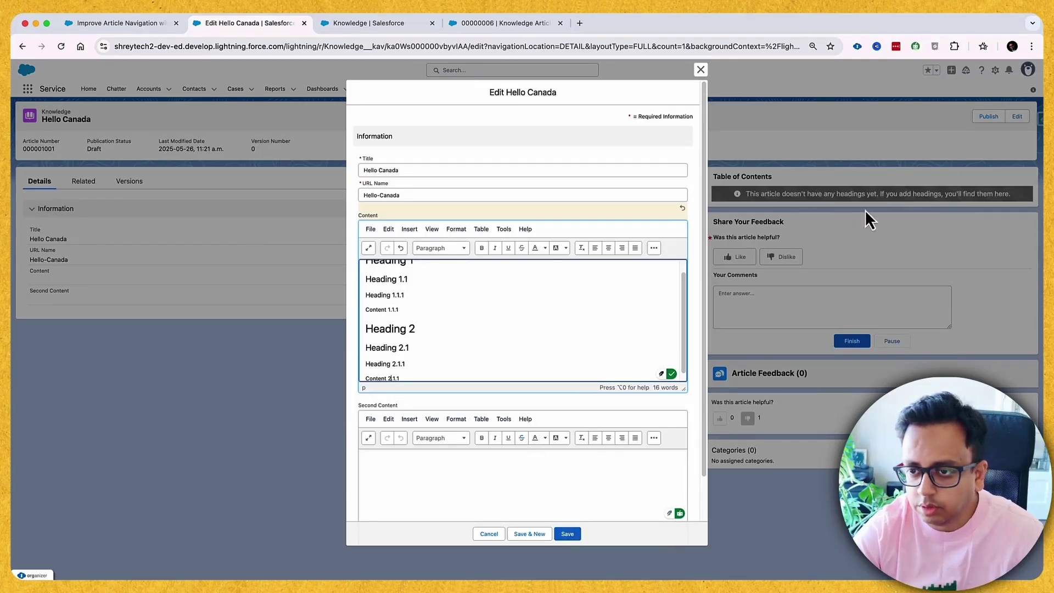
click(568, 532)
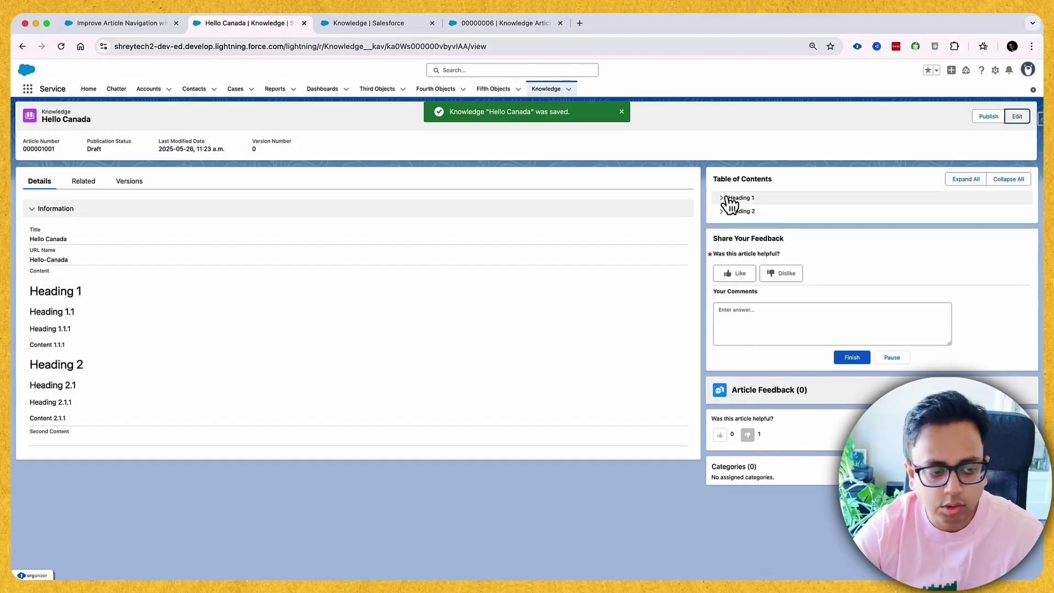
- Expand and collapse all entries in the Table of Contents component to check the Content field's heading hierarchy
click(978, 185)
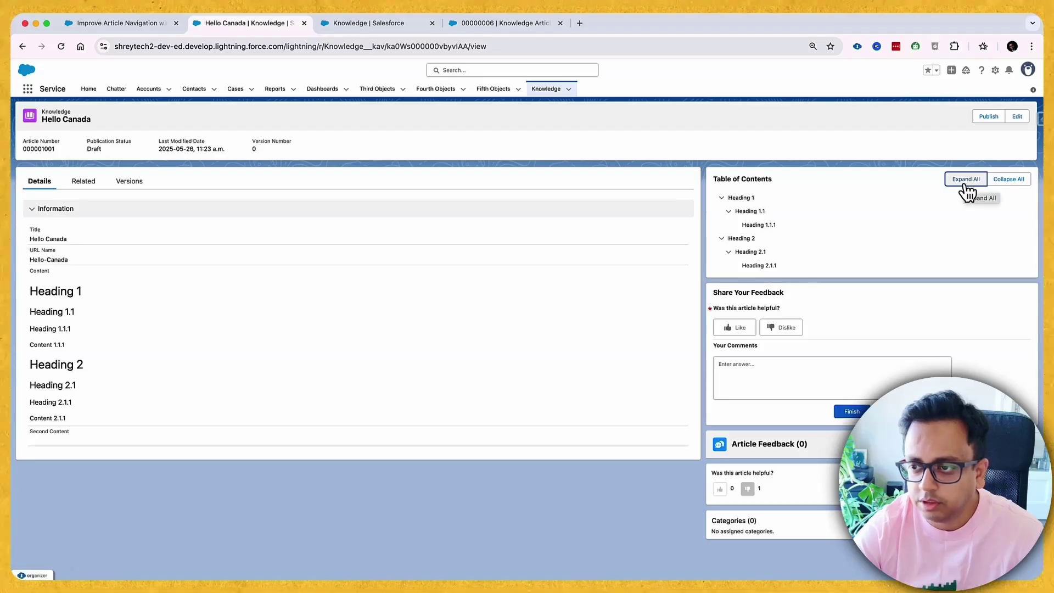
click(1008, 184)
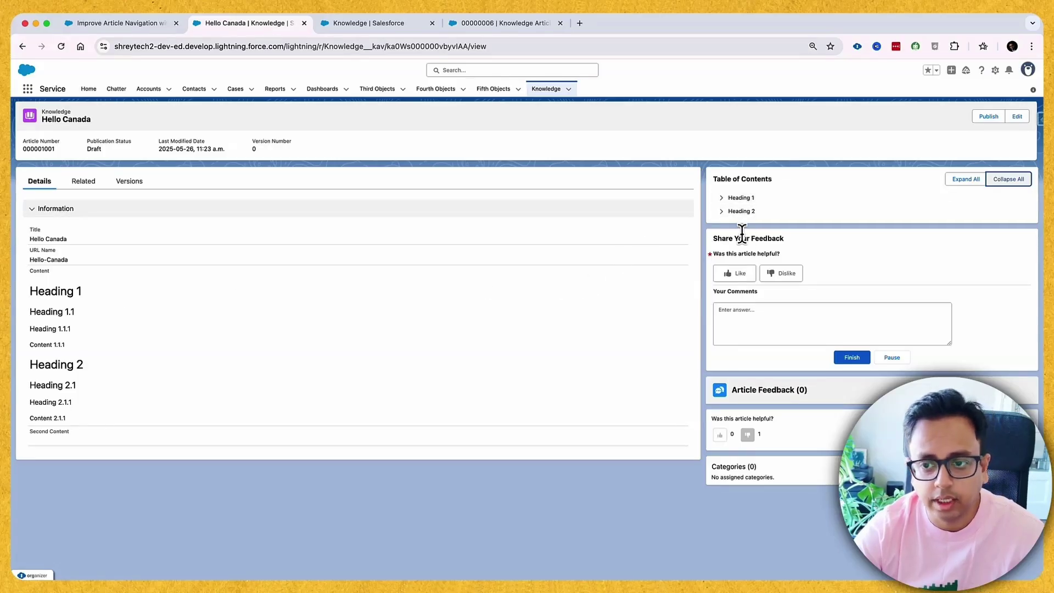
- Edit the article again and copy the entire Content field text into the Second Content field
click(1017, 116)
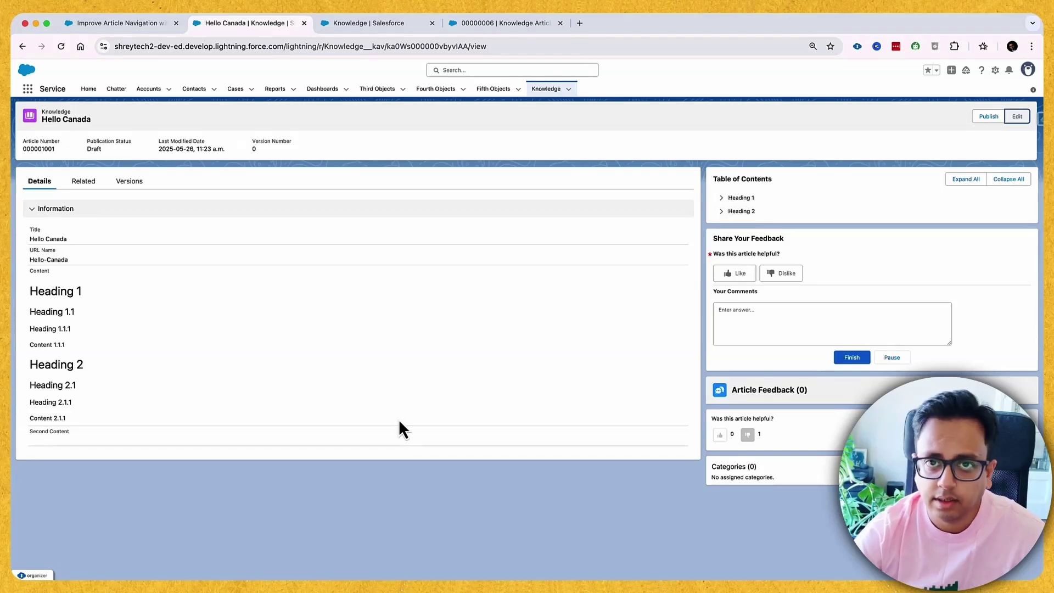
click(1017, 116)
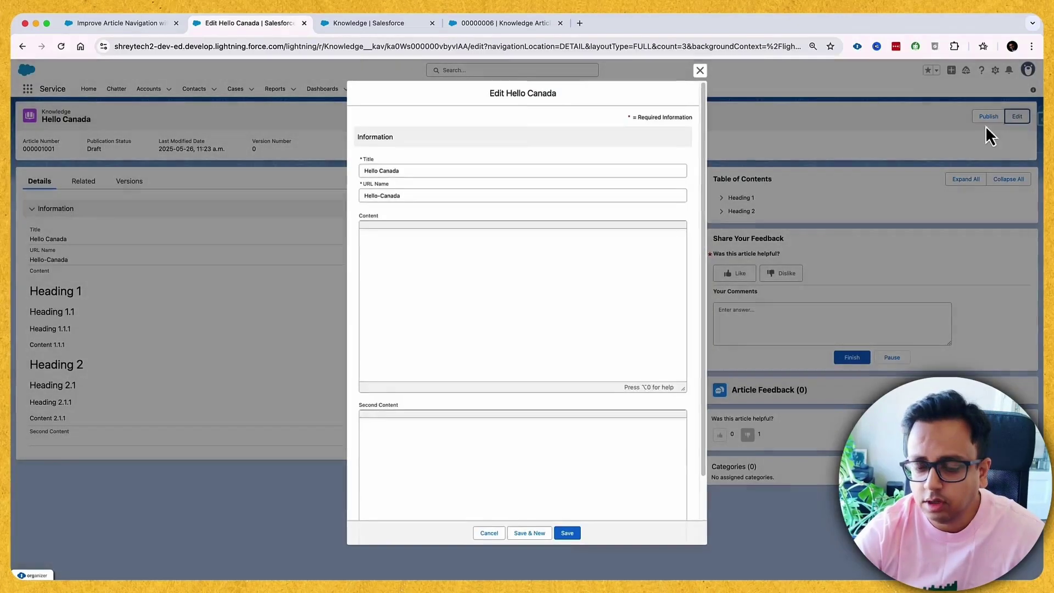
click(532, 308)
key(super+a)
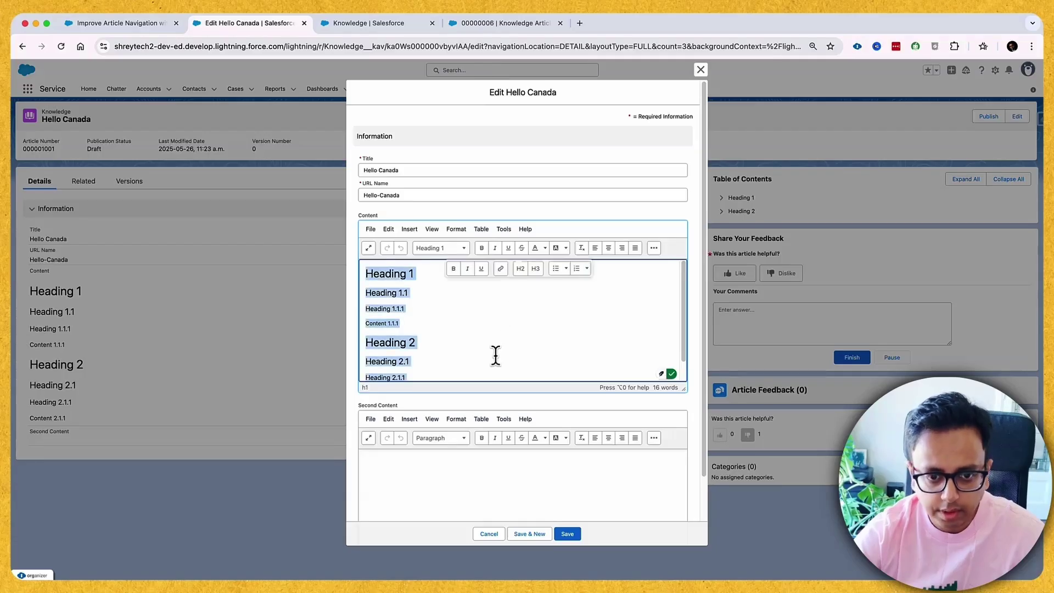
scroll(493, 355, down, 1)
click(460, 472)
key(super+v)
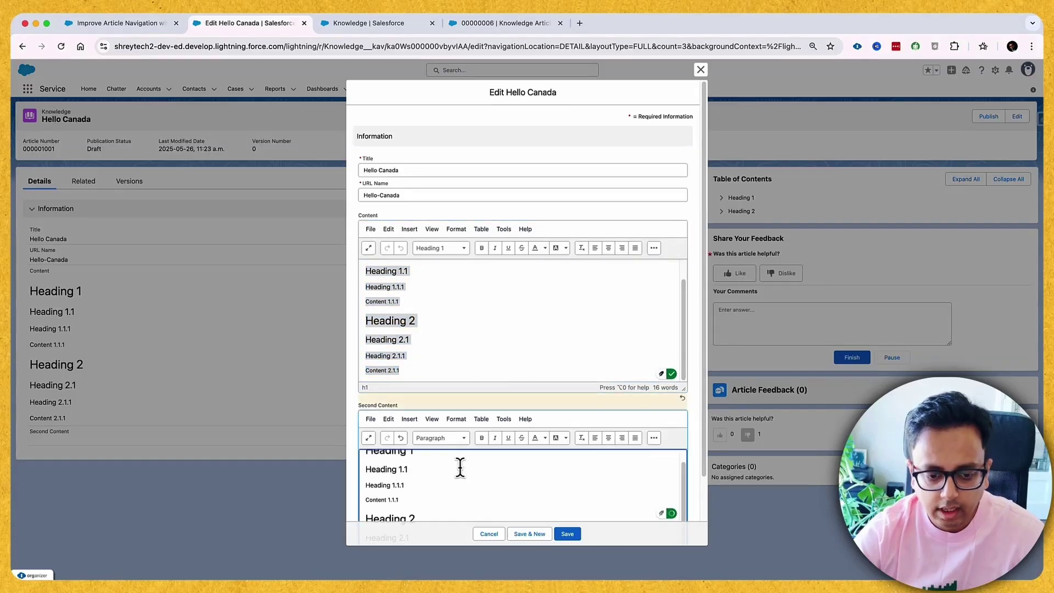
- Renumber the first block in Second Content as Heading 11, Heading 11.1, Heading 11.1.1 and Content 11.1.1
drag(704, 324, 708, 400)
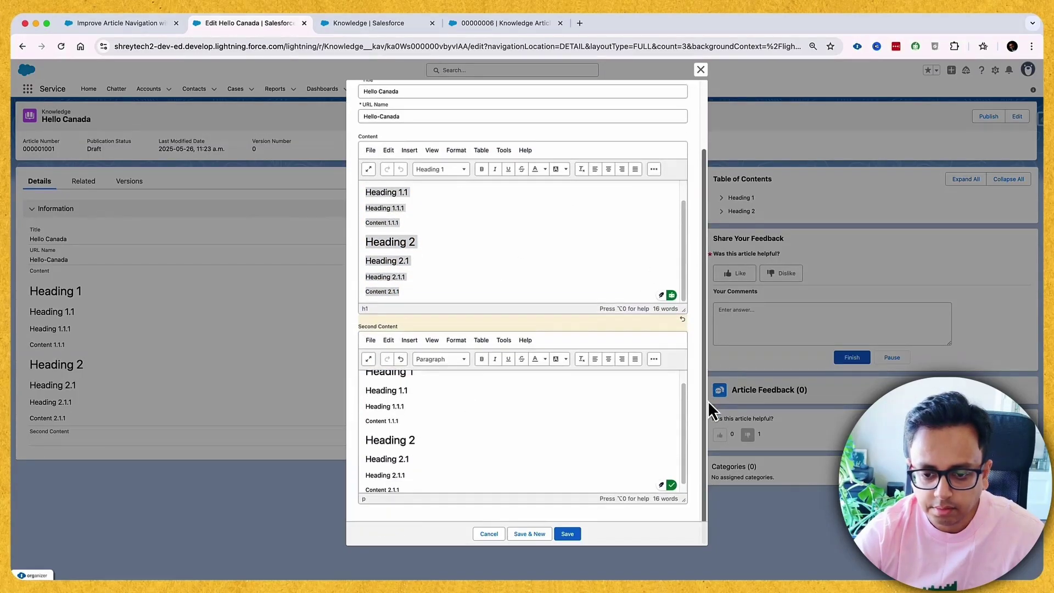
scroll(456, 403, up, 1)
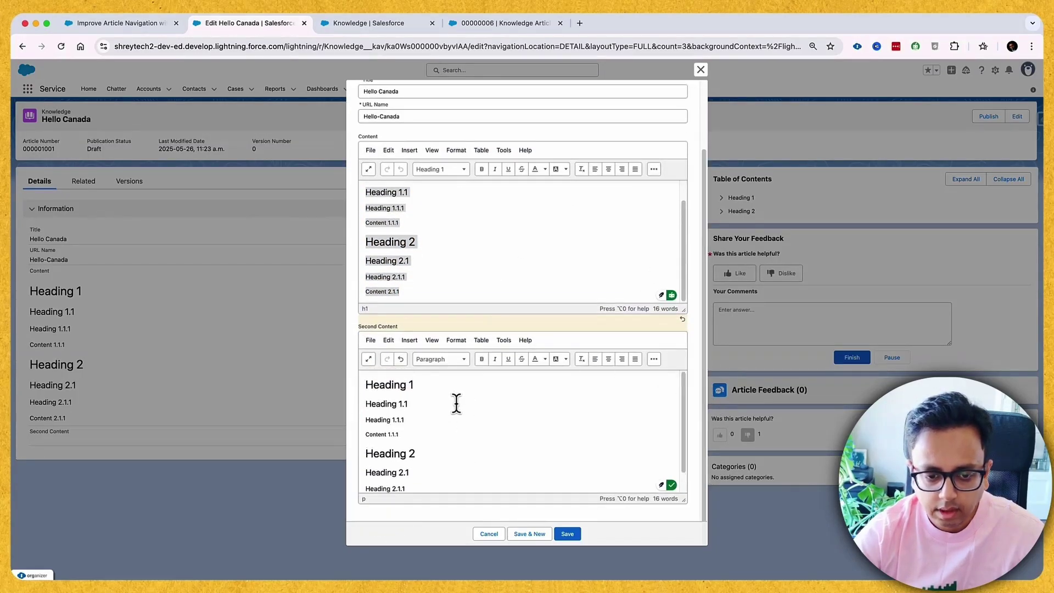
click(418, 385)
text(1)
click(405, 404)
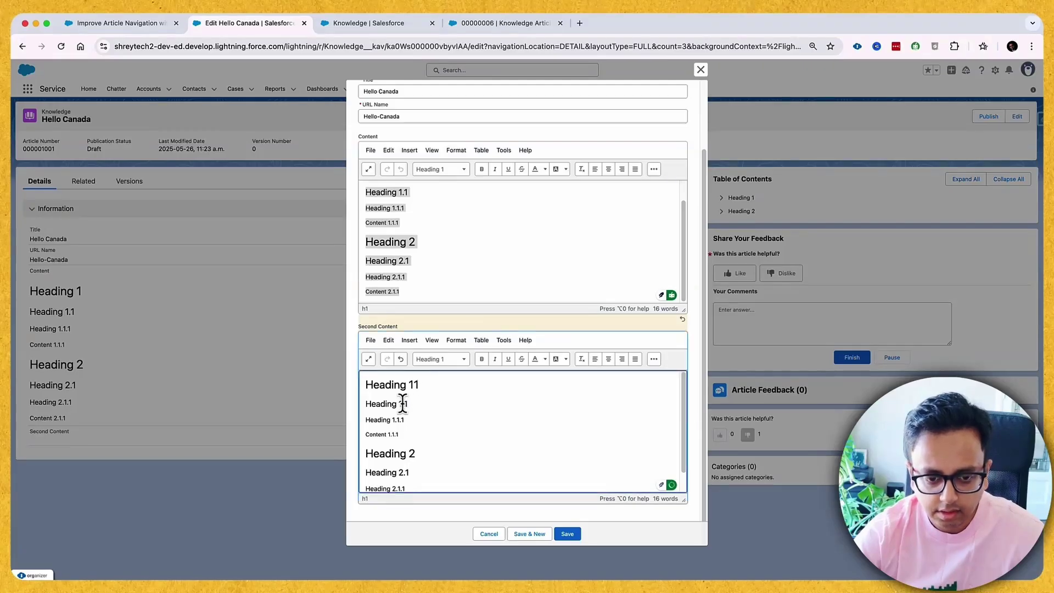
text(1)
click(396, 419)
text(1)
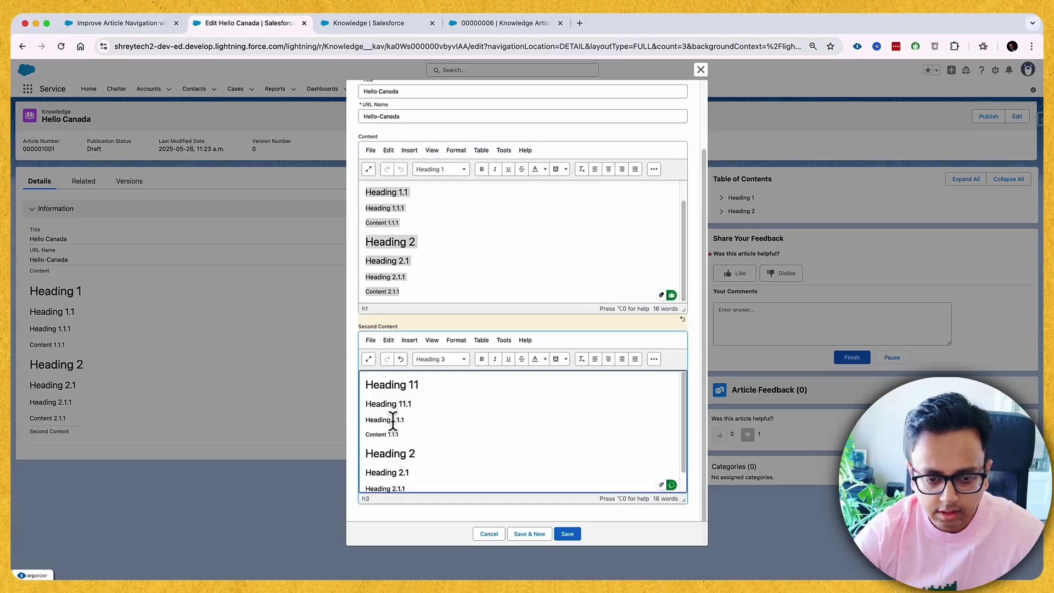
click(390, 434)
text(1)
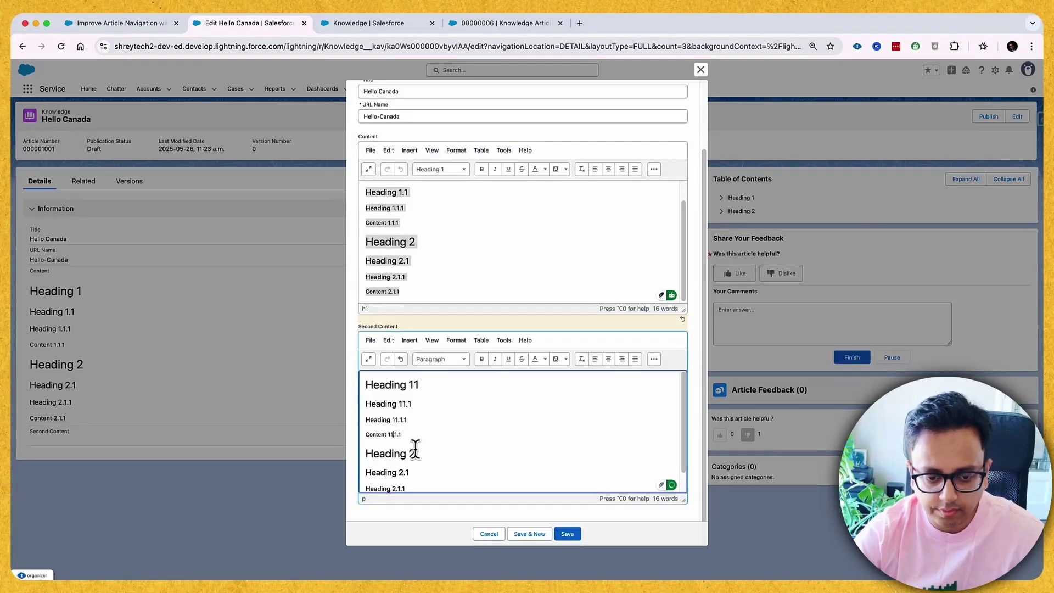
- Renumber the second block in Second Content as Heading 22, Heading 22.1, Heading 22.1.1 and Content 22.1.1, and save the article
click(416, 453)
text(2)
click(400, 472)
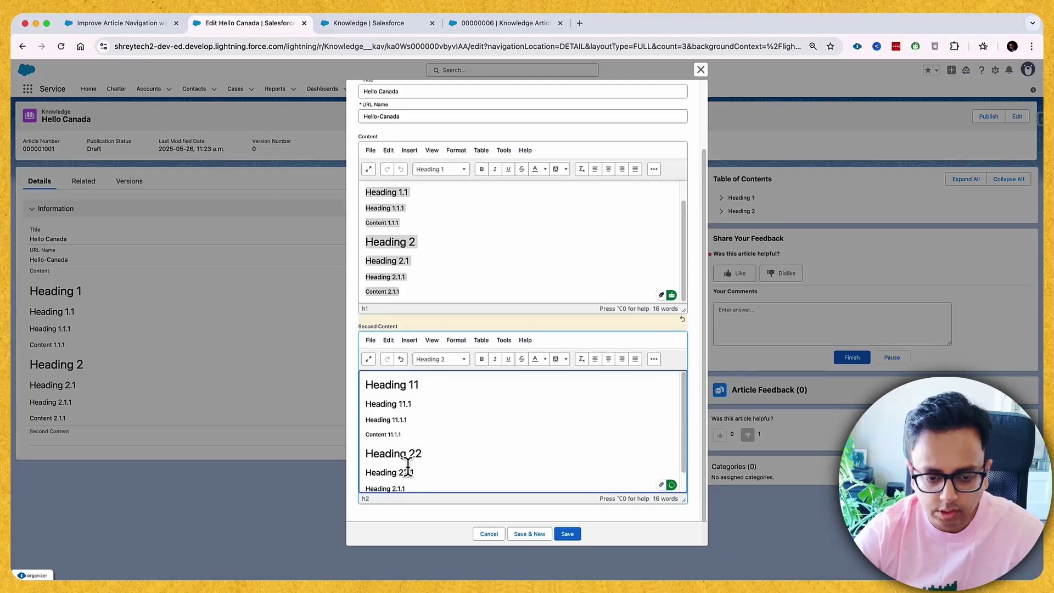
text(2)
scroll(405, 464, down, 1)
click(394, 467)
text(2)
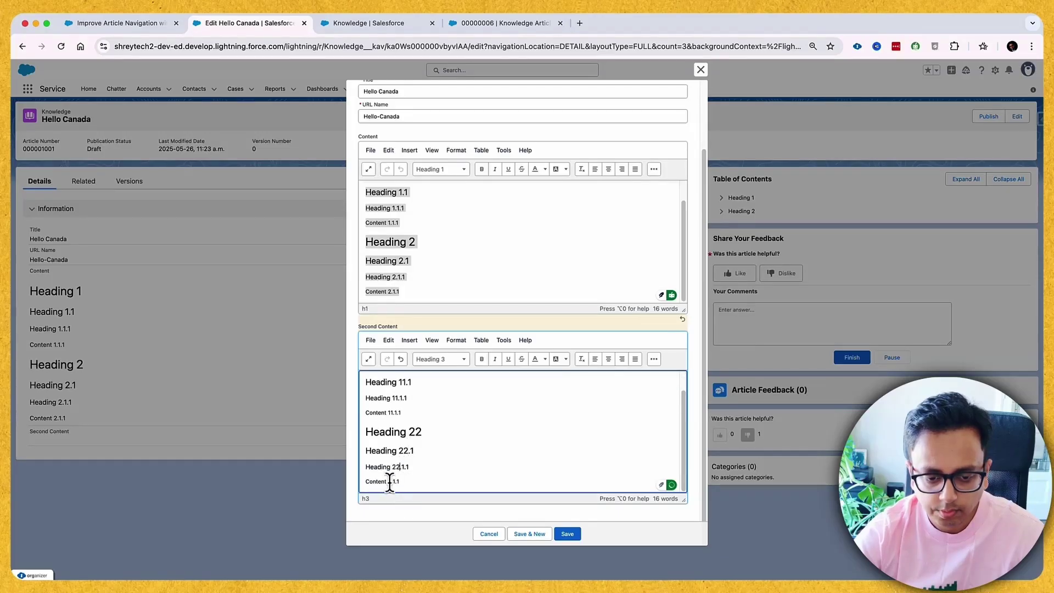
click(391, 481)
text(2)
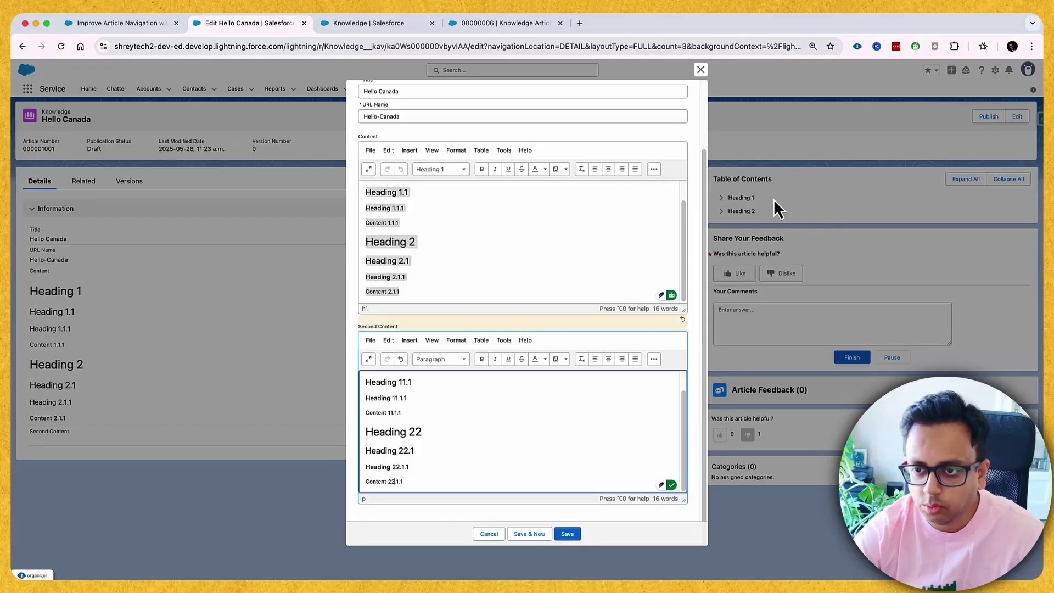
click(567, 533)
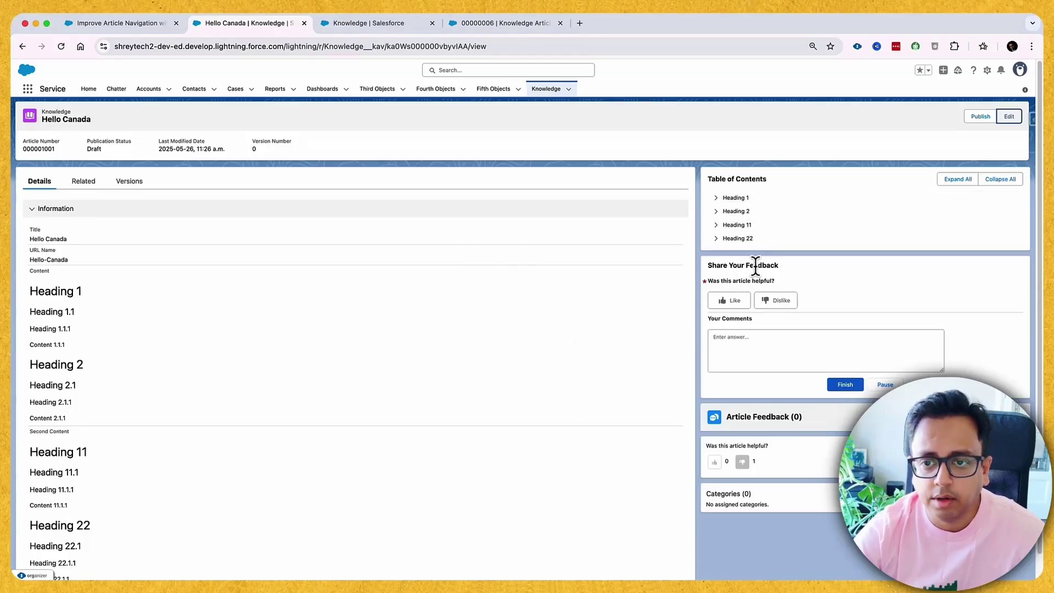
- Expand and collapse the whole Table of Contents to check the headings from both content fields
click(954, 181)
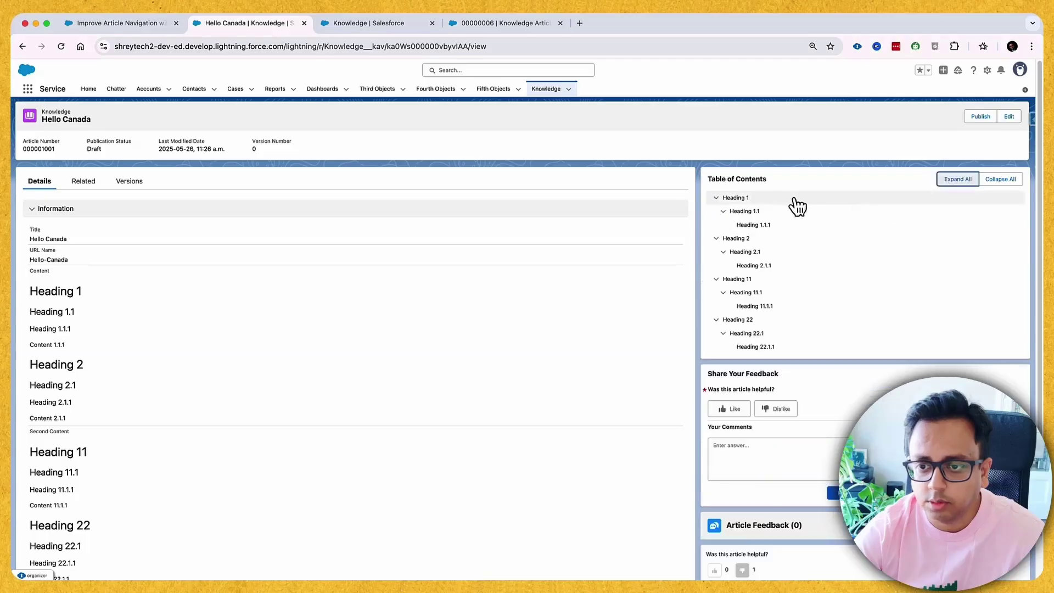
click(998, 180)
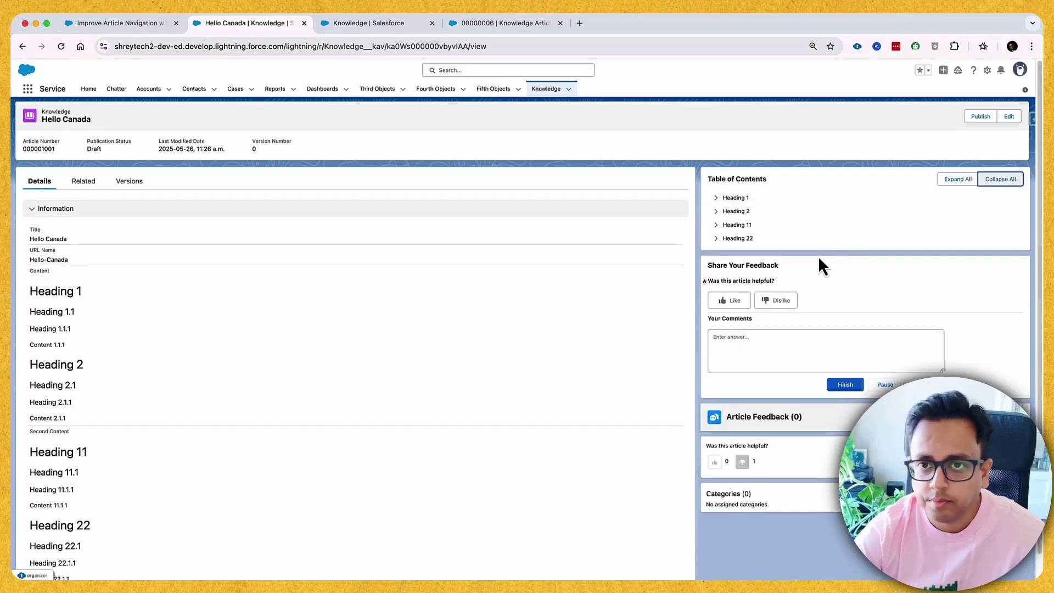